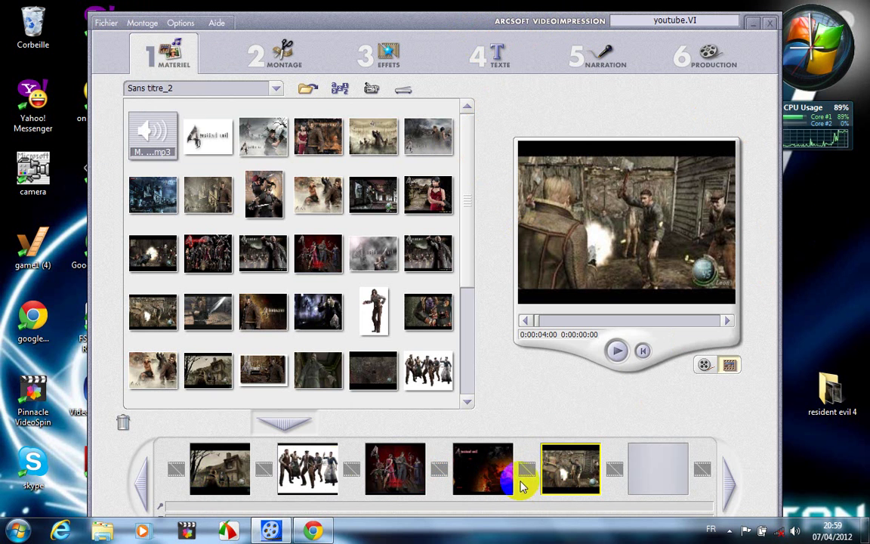
# Apply random transitions between all the clips in the storyboard.
pyautogui.click(147, 481)
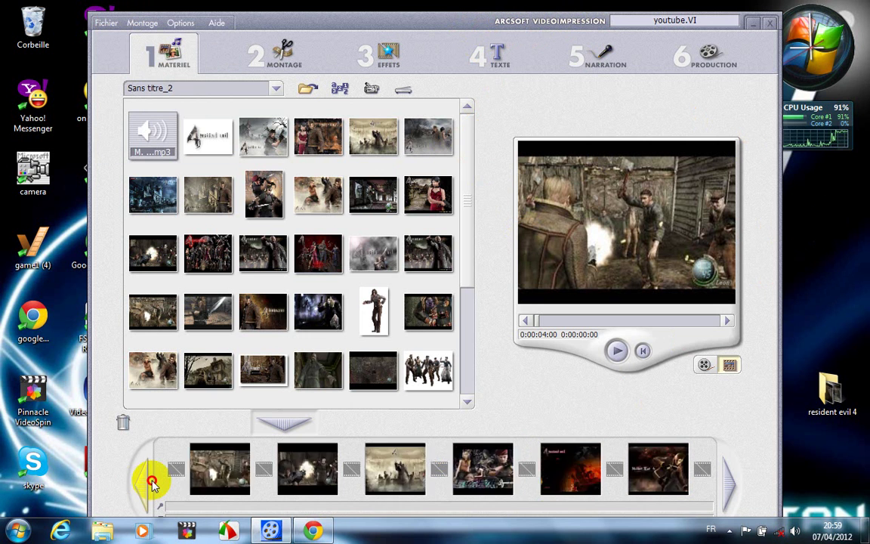
pyautogui.click(725, 495)
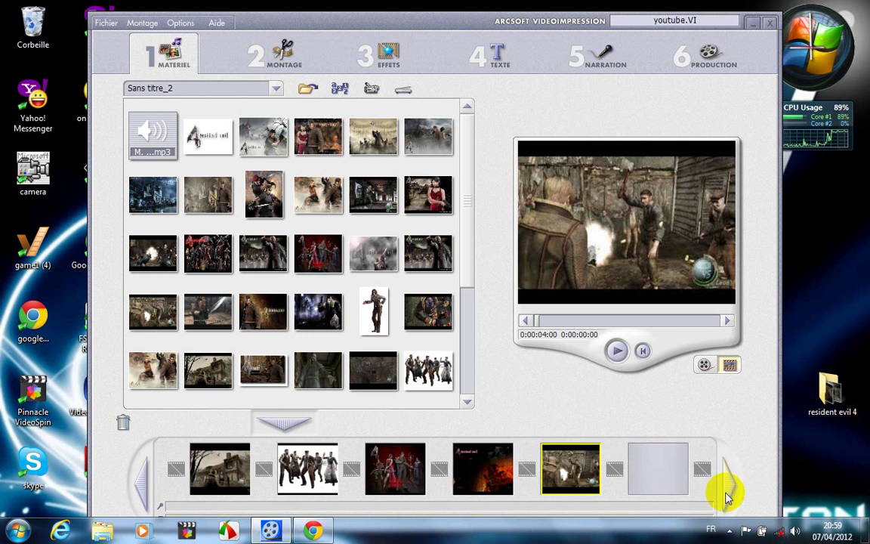
pyautogui.moveTo(413, 370); pyautogui.dragTo(401, 64)
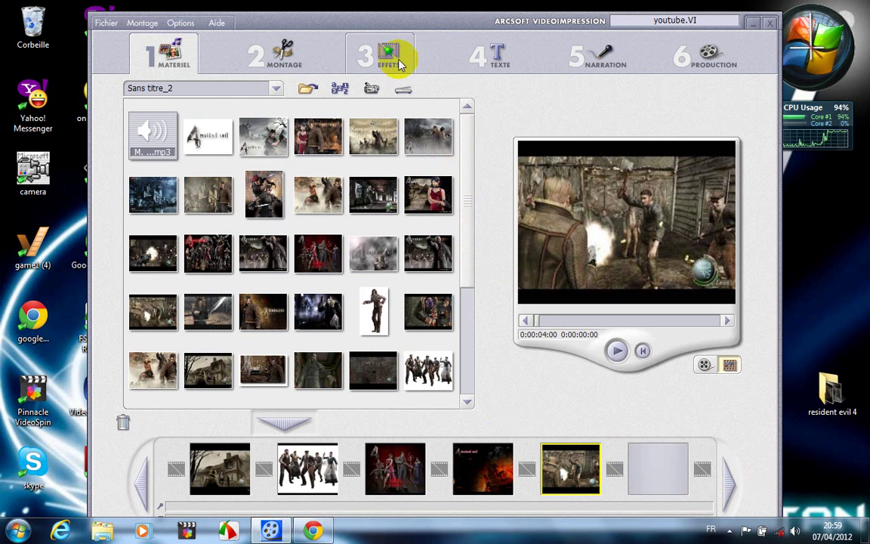
pyautogui.click(400, 64)
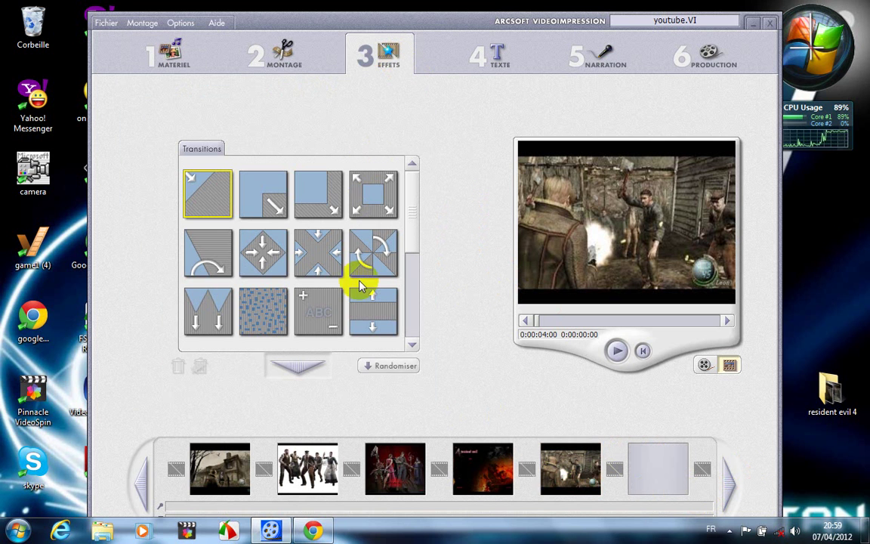
pyautogui.click(369, 366)
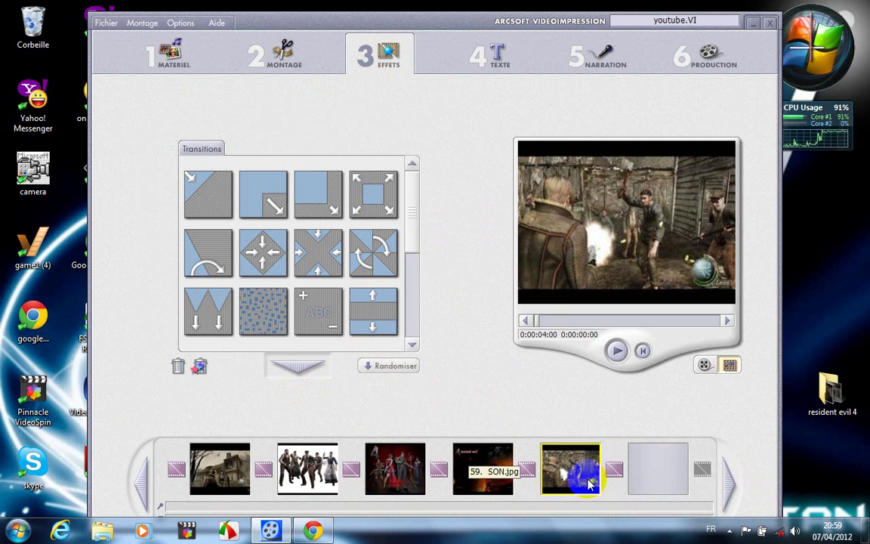
# Delete the transitions directly before and after the last storyboard clip.
pyautogui.click(615, 470)
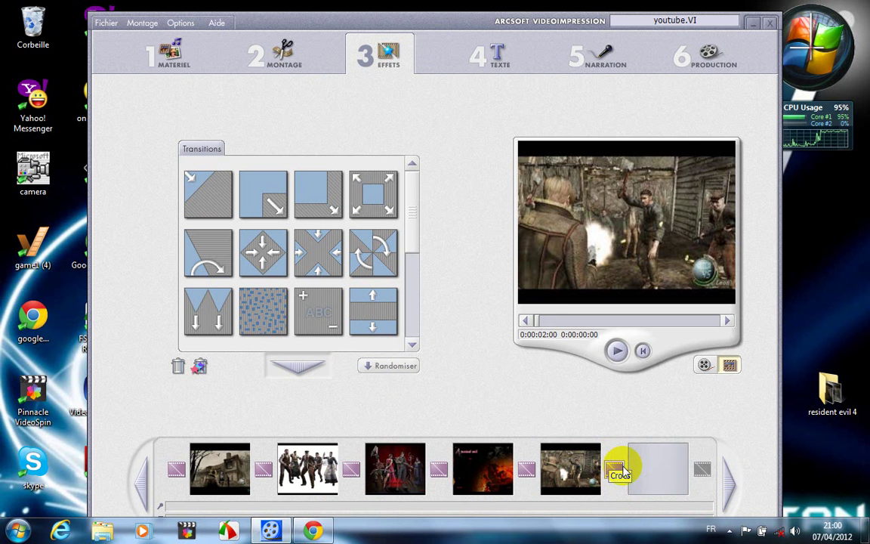
pyautogui.moveTo(621, 470); pyautogui.dragTo(521, 462)
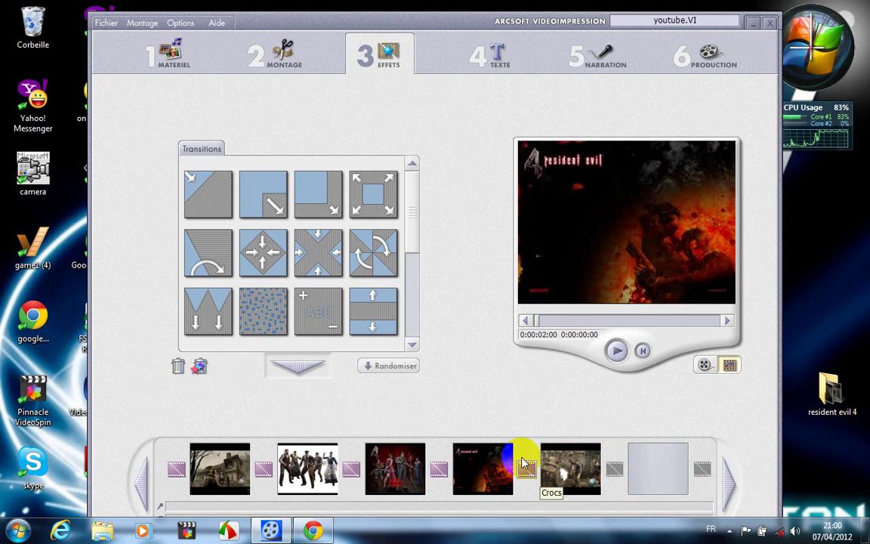
pyautogui.press('Delete')
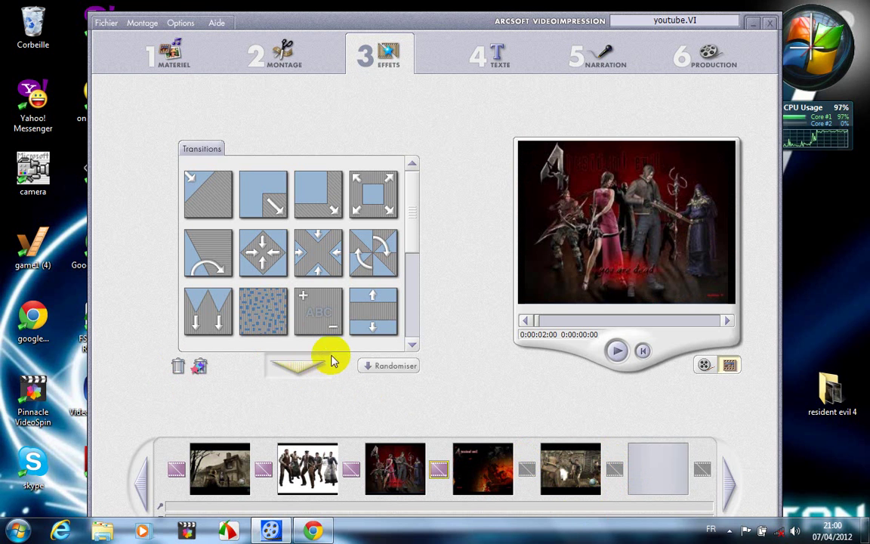
# Reapply random transitions across the storyboard and briefly switch the preview to the whole movie.
pyautogui.click(395, 366)
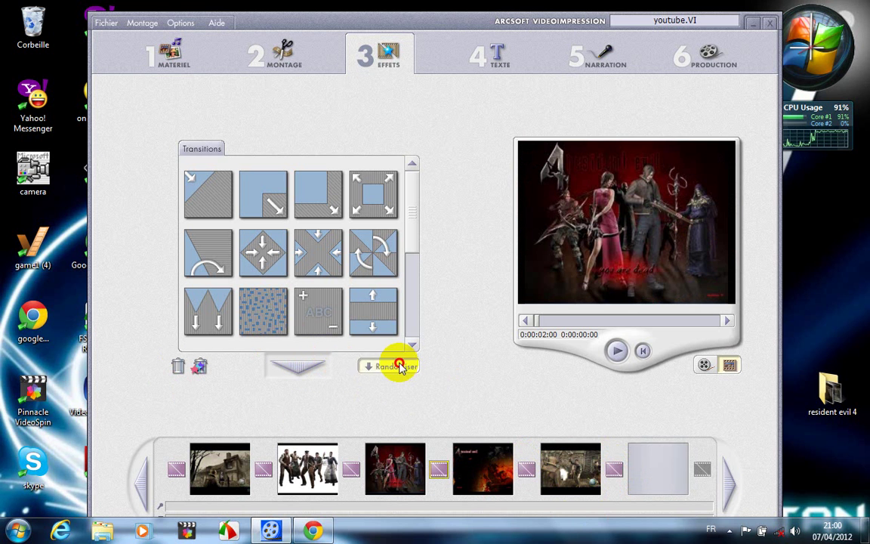
pyautogui.click(385, 365)
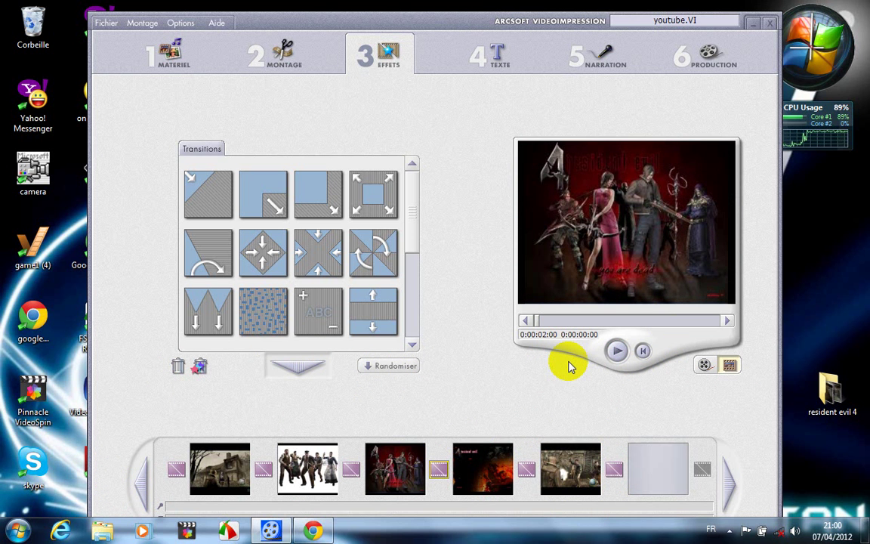
pyautogui.click(705, 365)
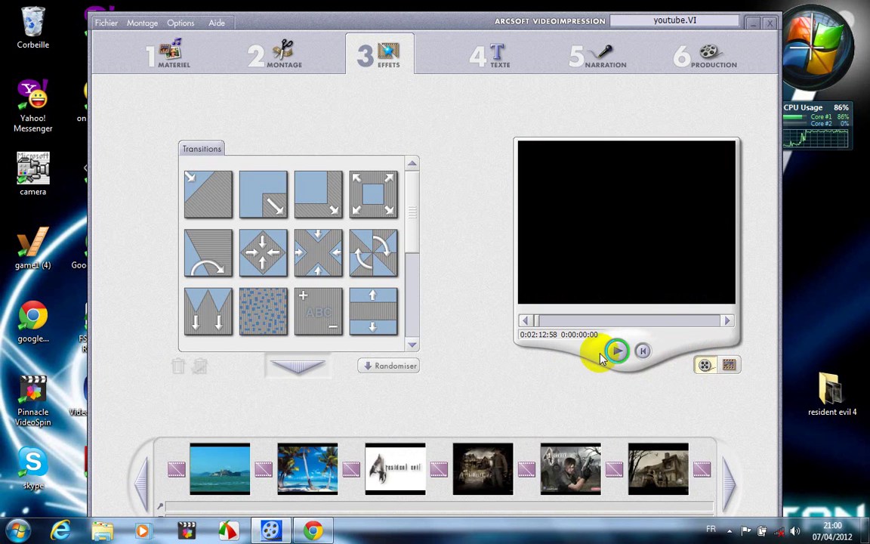
pyautogui.click(731, 365)
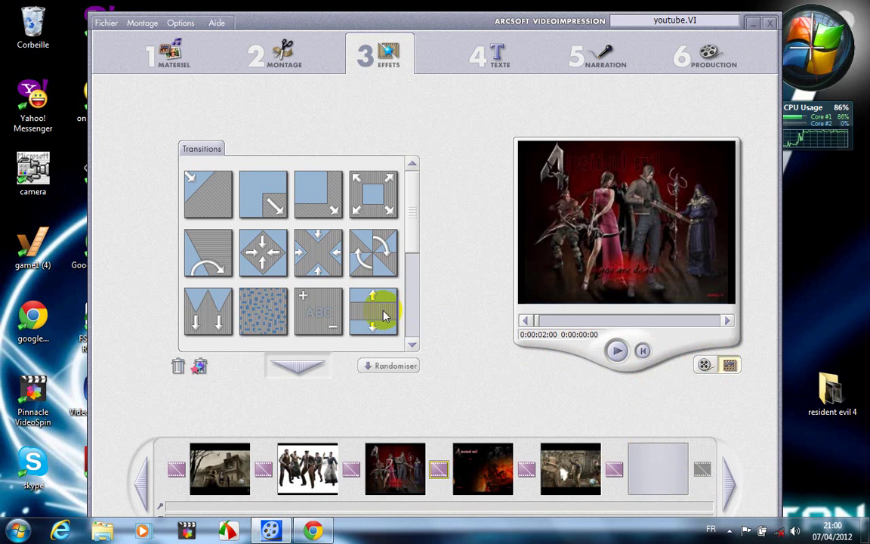
# Look through the Sans titre_2 album in the material library and open the MODELES DE TEXTURE album.
pyautogui.click(173, 53)
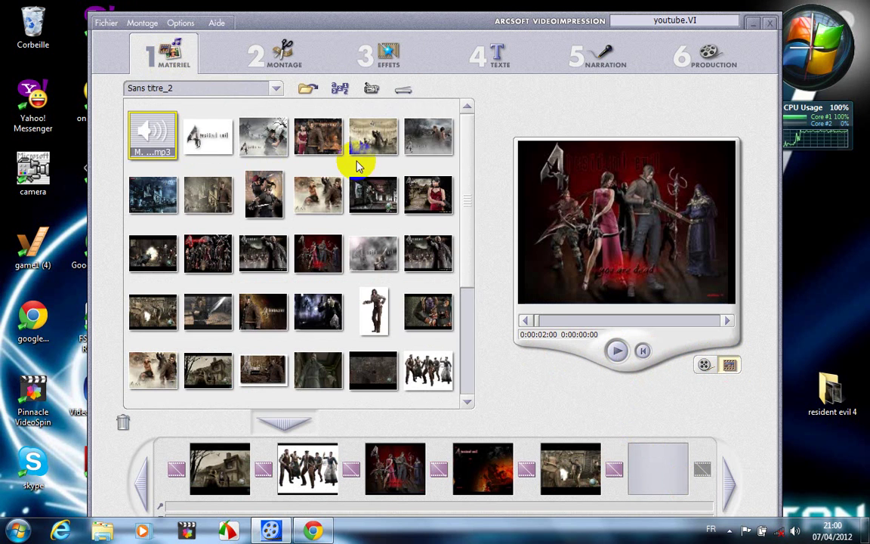
pyautogui.scroll(-3, 451, 266)
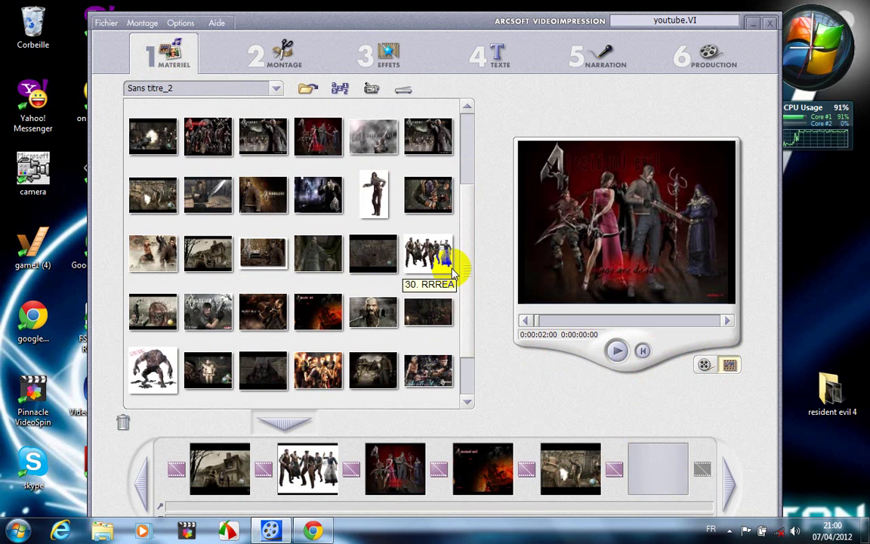
pyautogui.moveTo(470, 252); pyautogui.dragTo(435, 309)
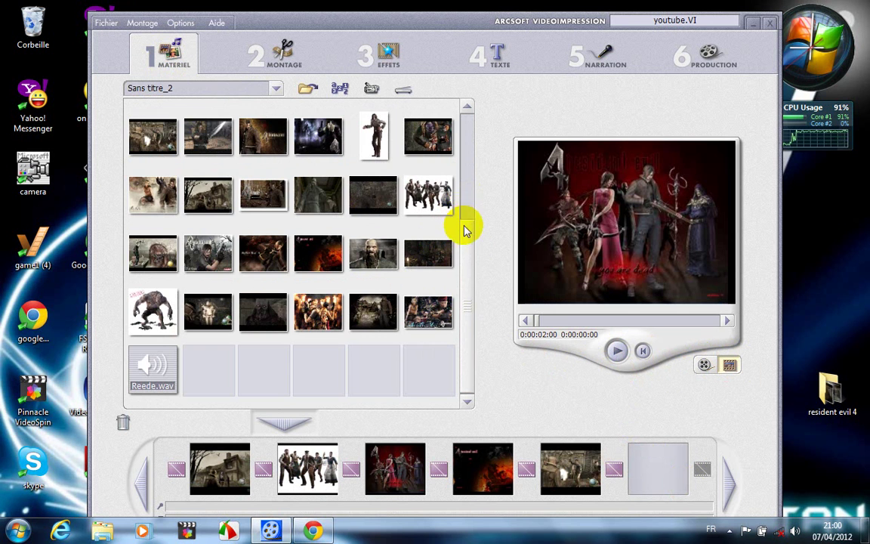
pyautogui.moveTo(466, 229); pyautogui.dragTo(465, 132)
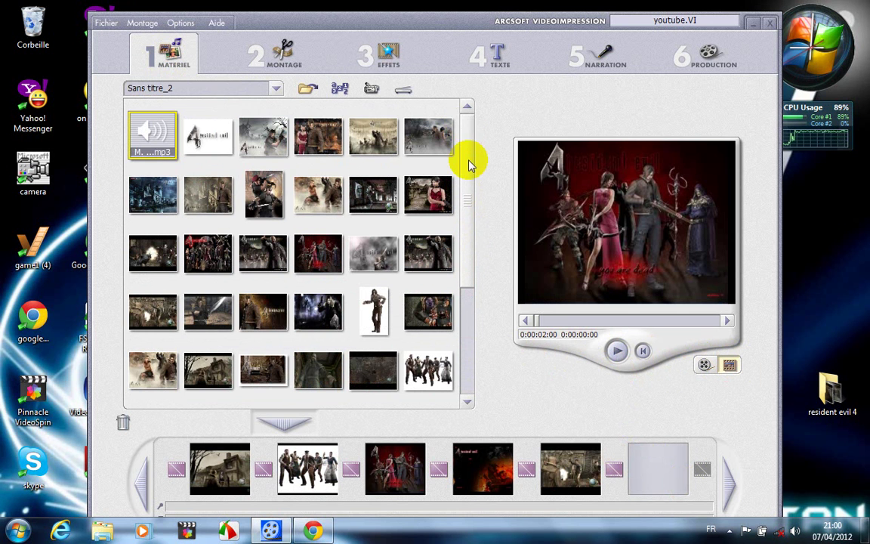
pyautogui.moveTo(470, 165); pyautogui.dragTo(469, 202)
pyautogui.click(261, 89)
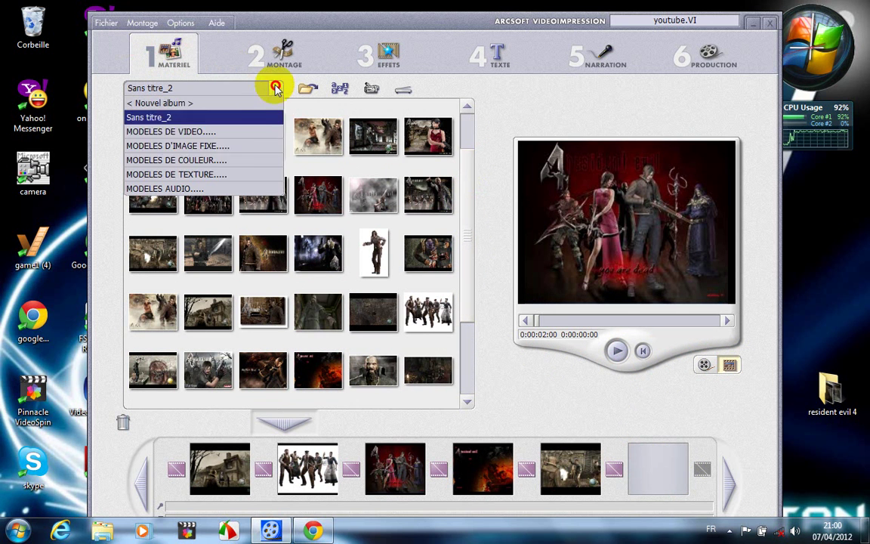
pyautogui.click(226, 174)
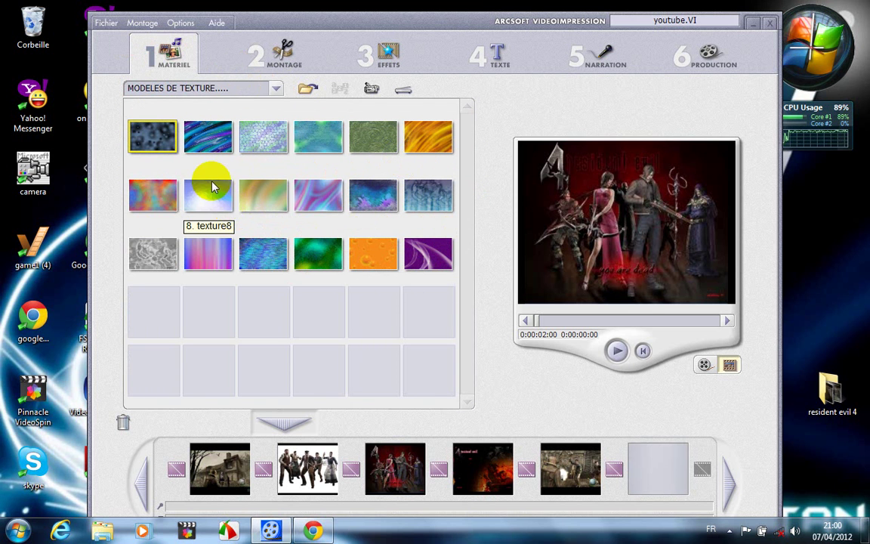
# Append the blue-white texture8, the grey swirl, the green and the orange bubble textures to the end of the storyboard.
pyautogui.click(193, 208)
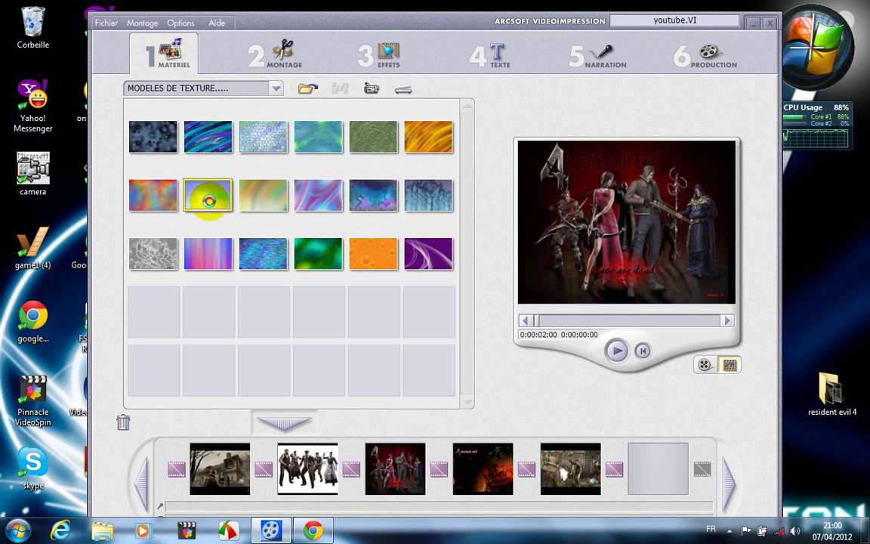
pyautogui.doubleClick(208, 195)
pyautogui.doubleClick(162, 252)
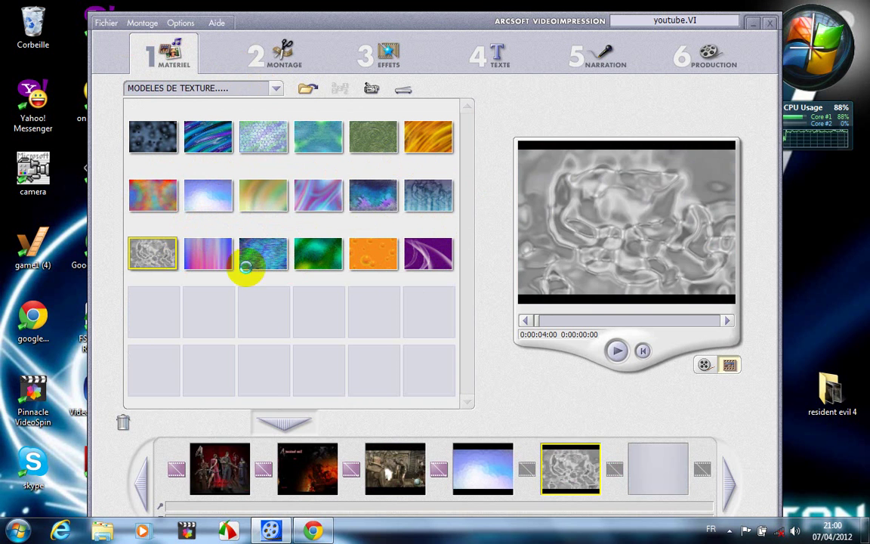
pyautogui.doubleClick(326, 252)
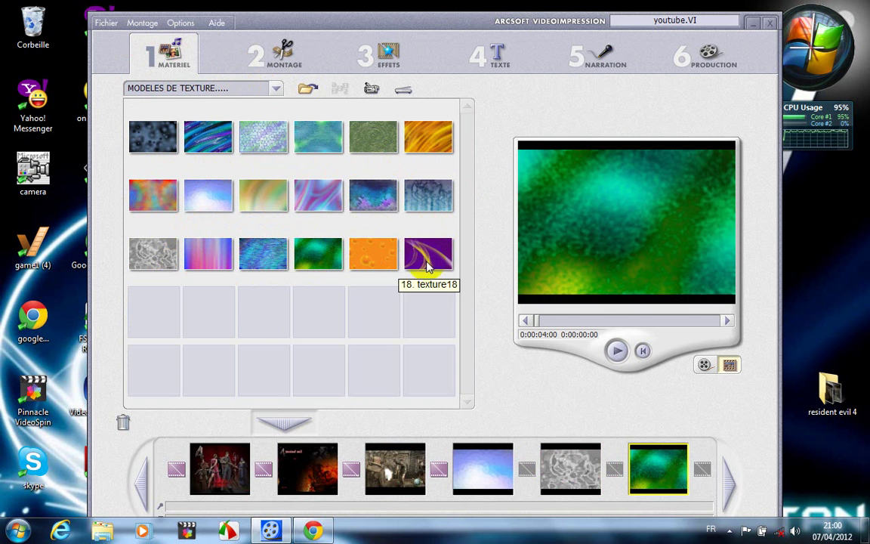
pyautogui.doubleClick(373, 258)
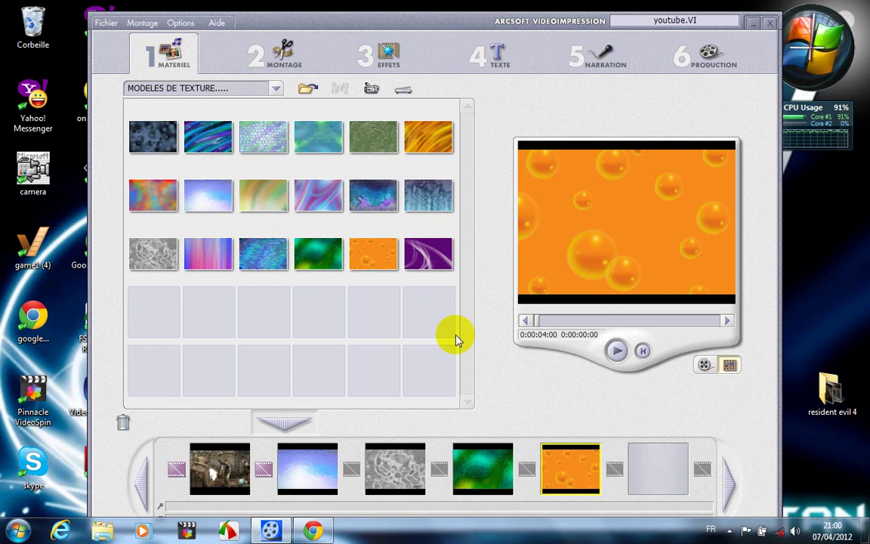
# Preview the newly added texture clips in the storyboard.
pyautogui.click(333, 467)
pyautogui.click(400, 465)
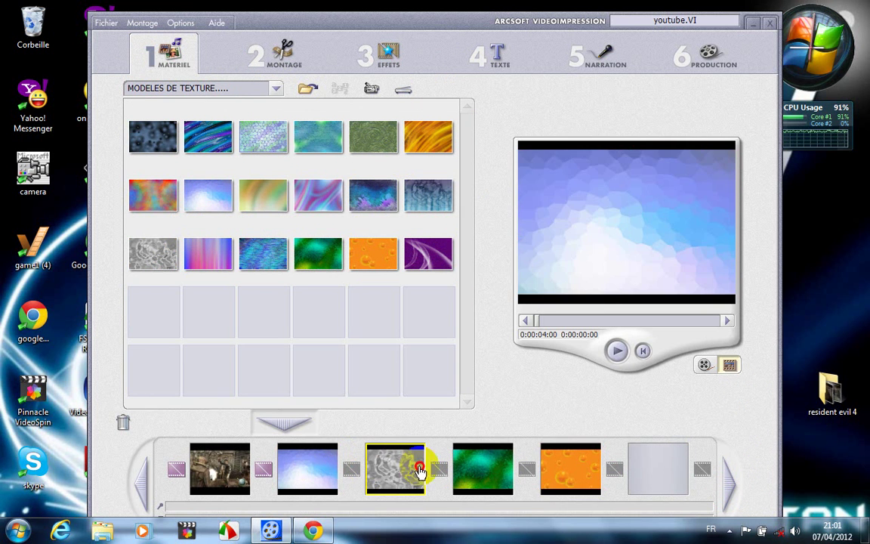
pyautogui.click(582, 469)
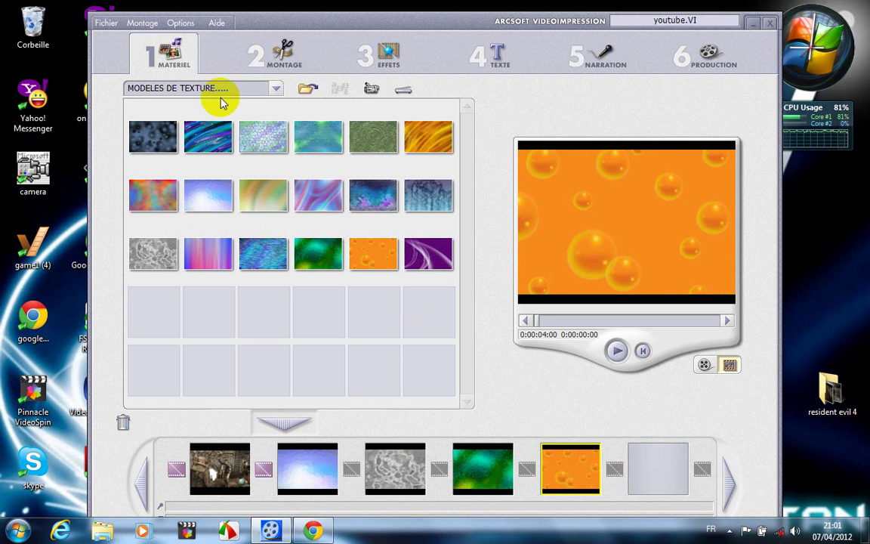
# Add the centred two-line text "merci / d avoir regarder" to the blue-white texture clip.
pyautogui.click(287, 457)
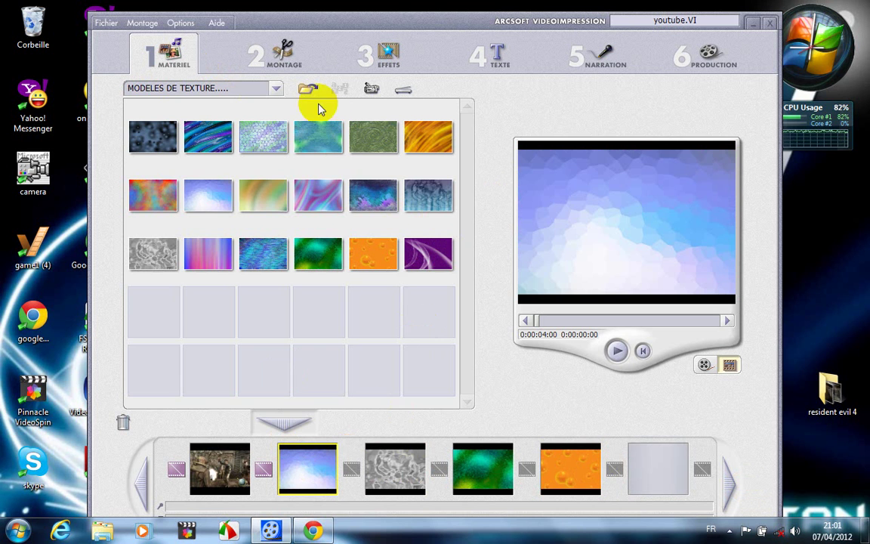
pyautogui.click(498, 53)
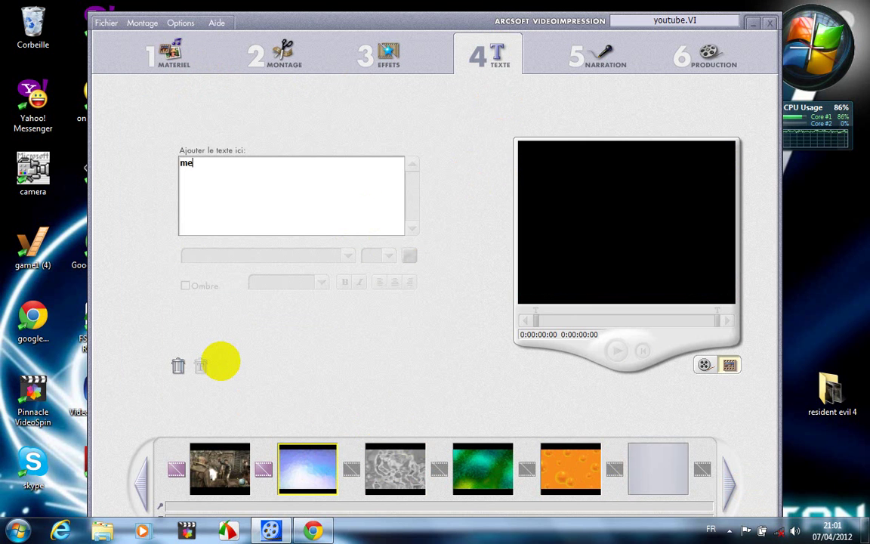
pyautogui.write('merci')
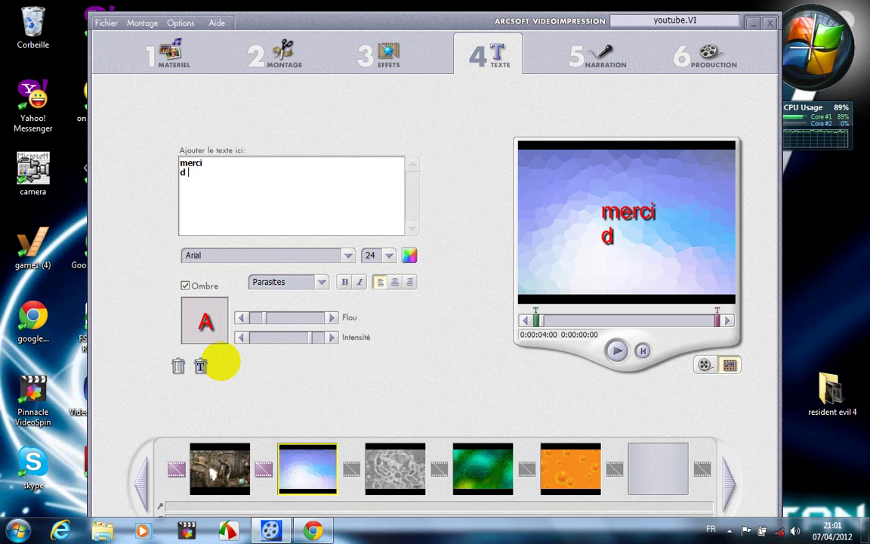
pyautogui.write('d avo')
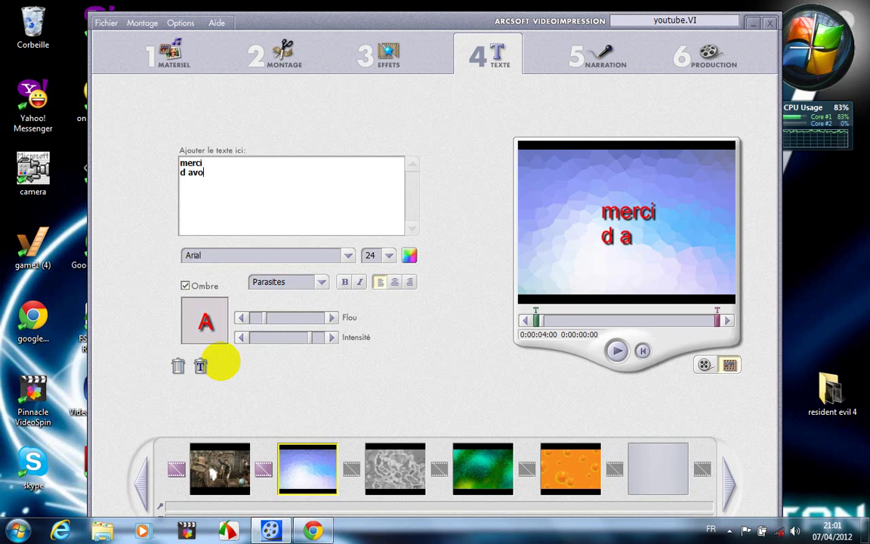
pyautogui.write('ir re')
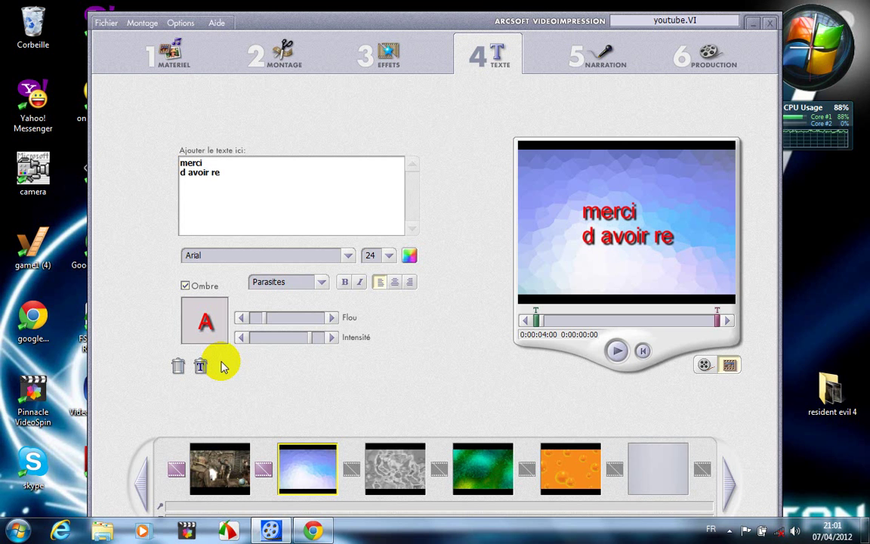
pyautogui.write('gardeer')
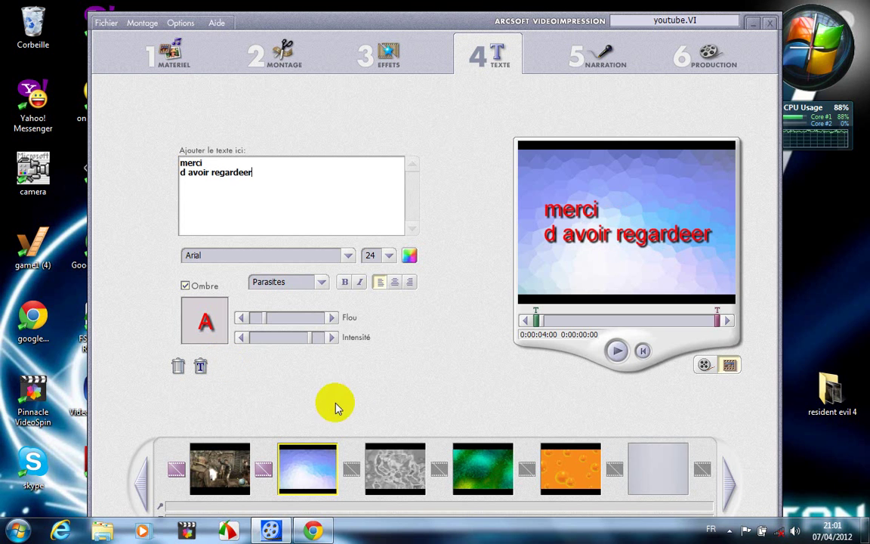
pyautogui.click(396, 282)
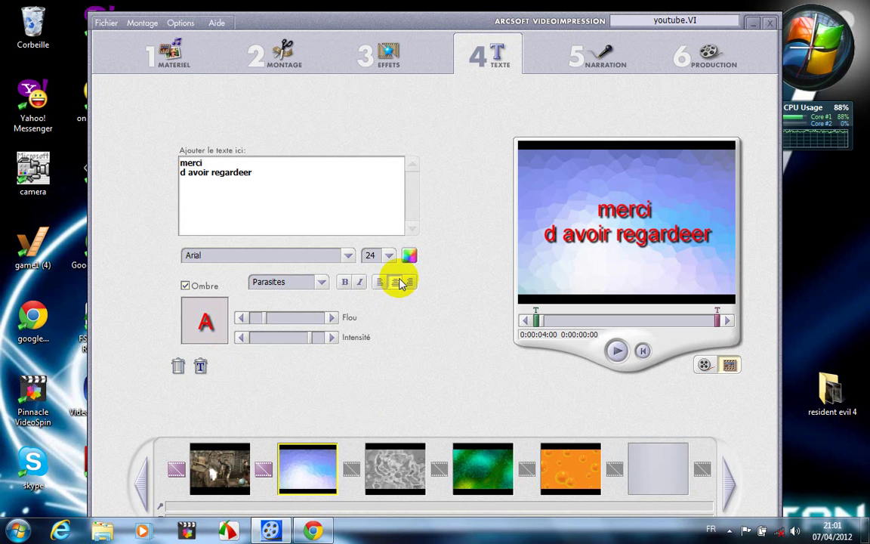
pyautogui.click(249, 175)
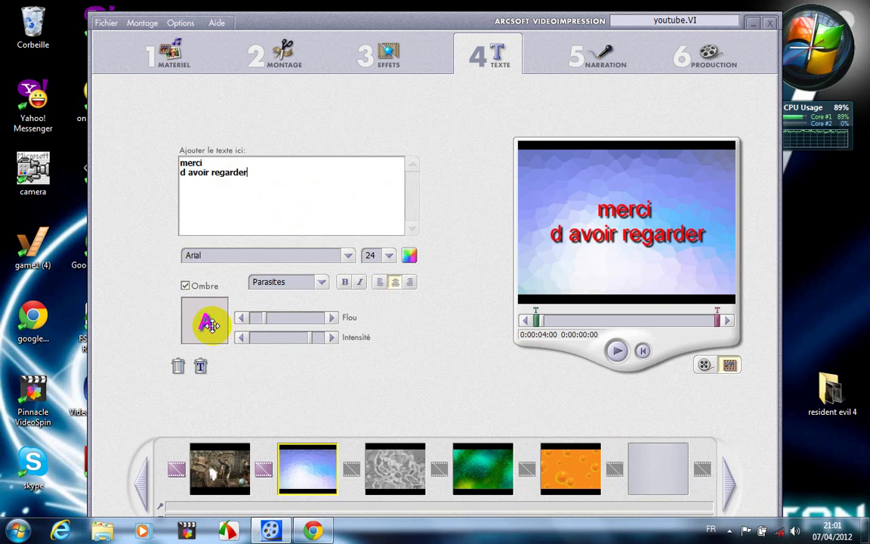
# Set the font of the closing text to Bernard MT Condensed.
pyautogui.click(347, 256)
pyautogui.click(350, 289)
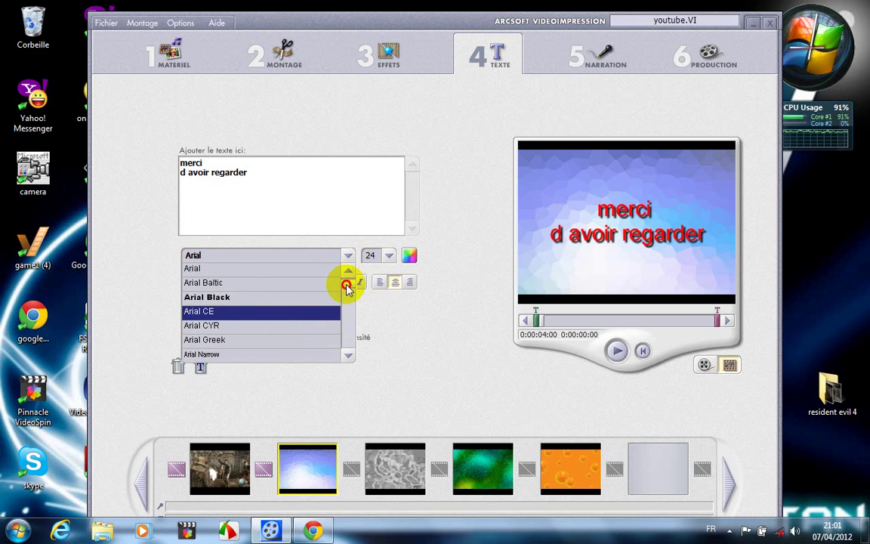
pyautogui.click(350, 291)
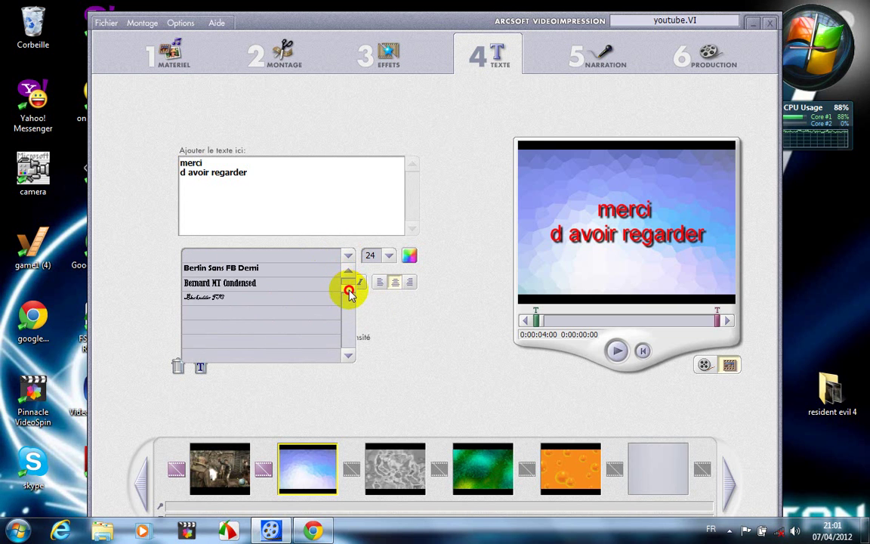
pyautogui.click(301, 291)
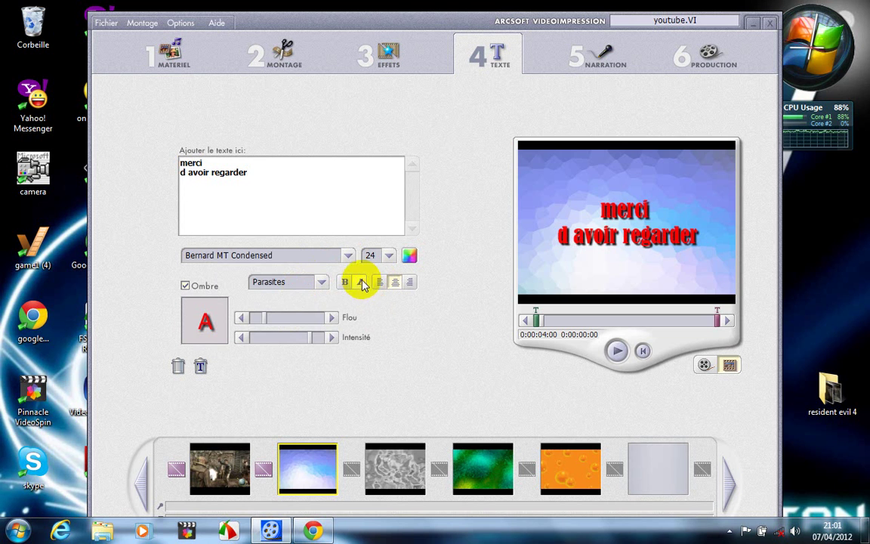
# Italicise the "merci / d avoir regarder" text and set its animation to Fondu avant/arrière.
pyautogui.click(360, 283)
pyautogui.click(321, 283)
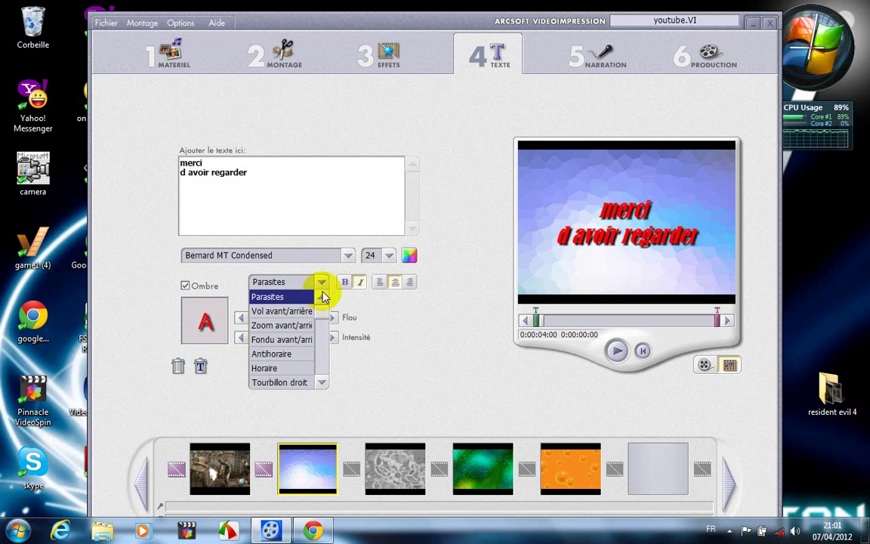
pyautogui.click(292, 342)
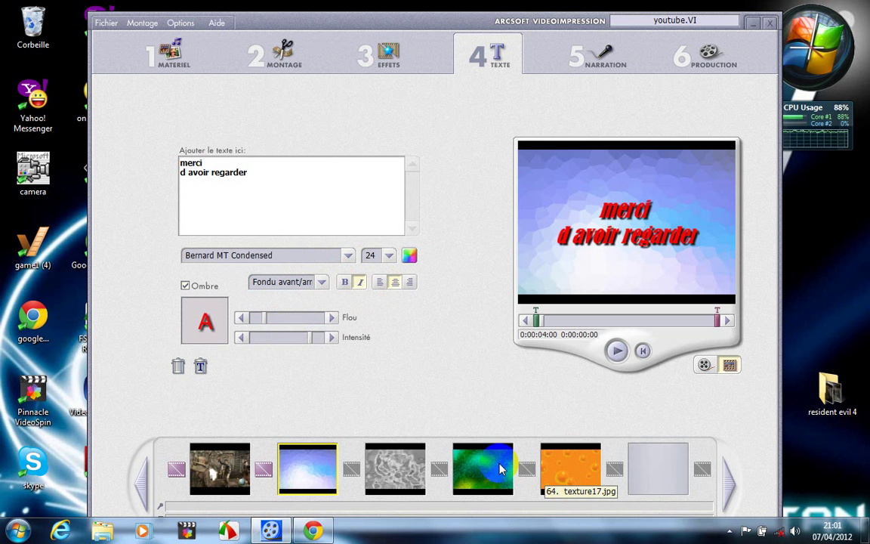
# Add the three-line text "à la / prochanes de / mes vidéos" to the grey swirl texture clip.
pyautogui.click(395, 470)
pyautogui.click(214, 214)
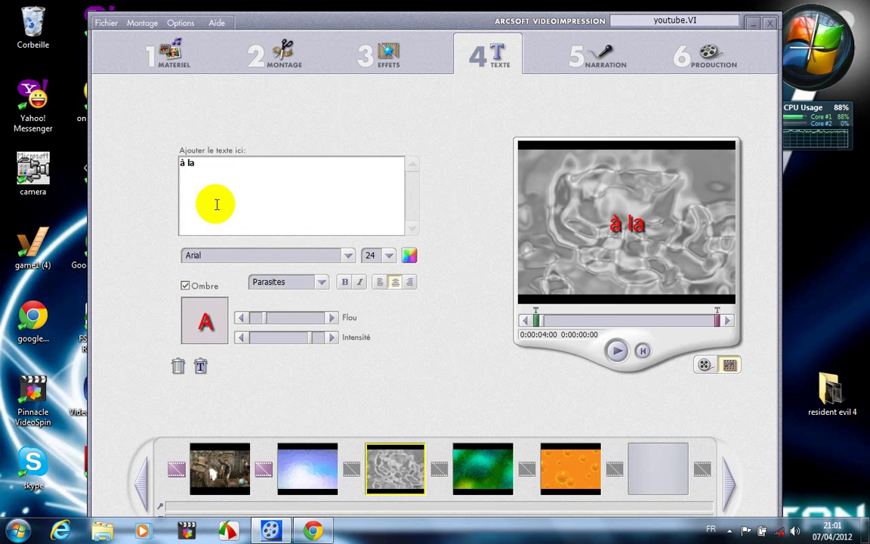
pyautogui.write('prochanes d')
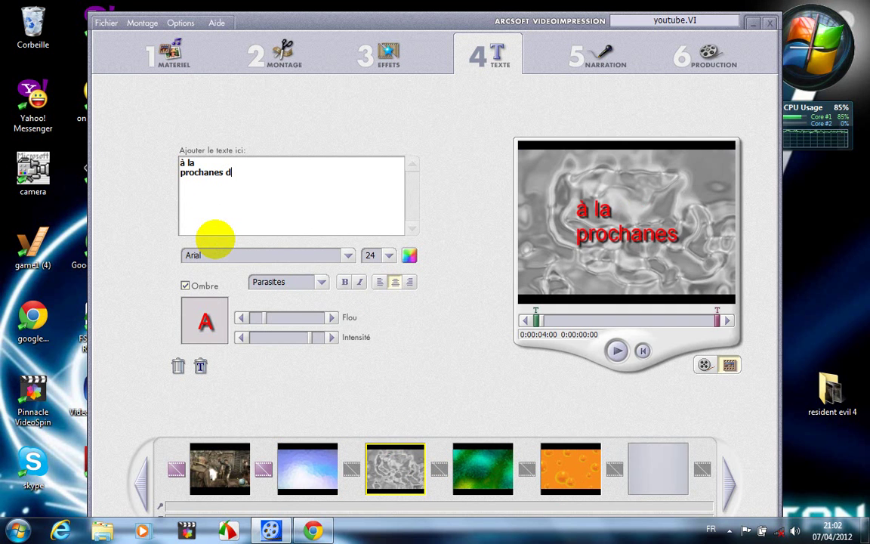
pyautogui.write('e mes v')
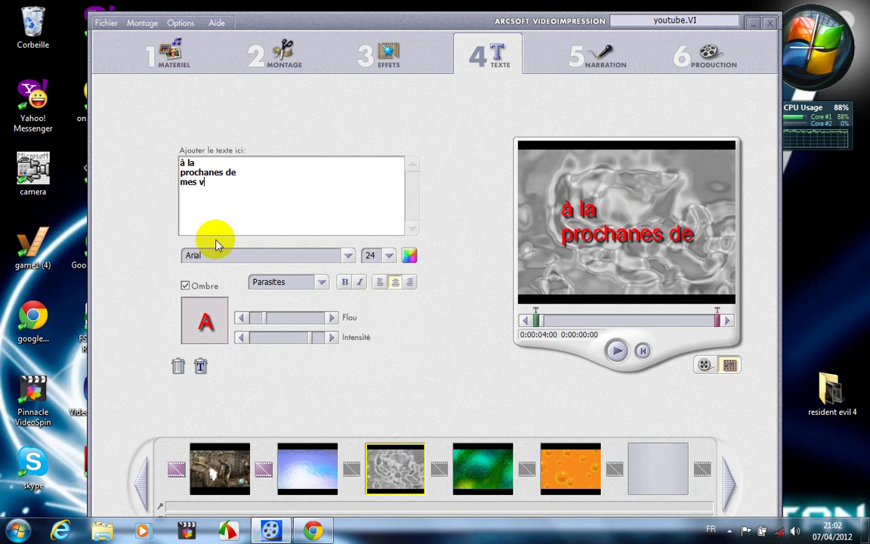
pyautogui.write('idéos')
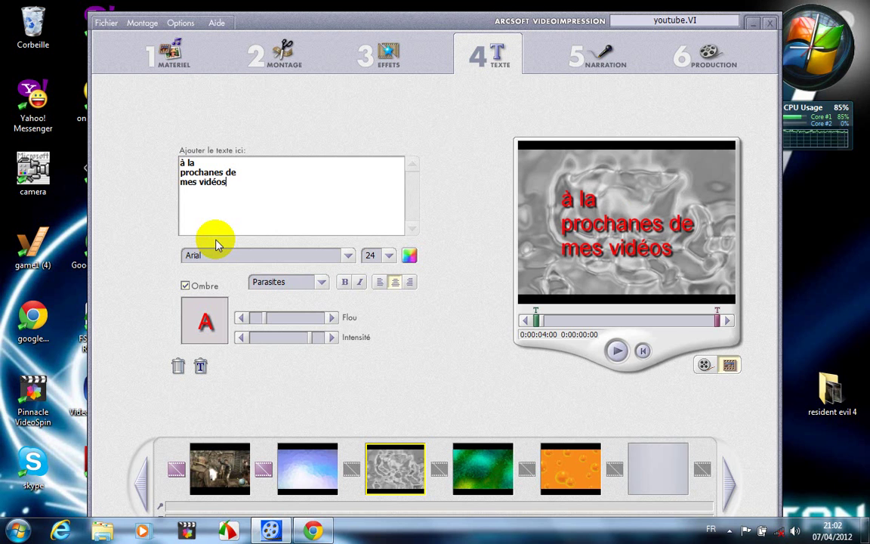
pyautogui.press('BackSpace')
pyautogui.press('BackSpace')
pyautogui.press('BackSpace')
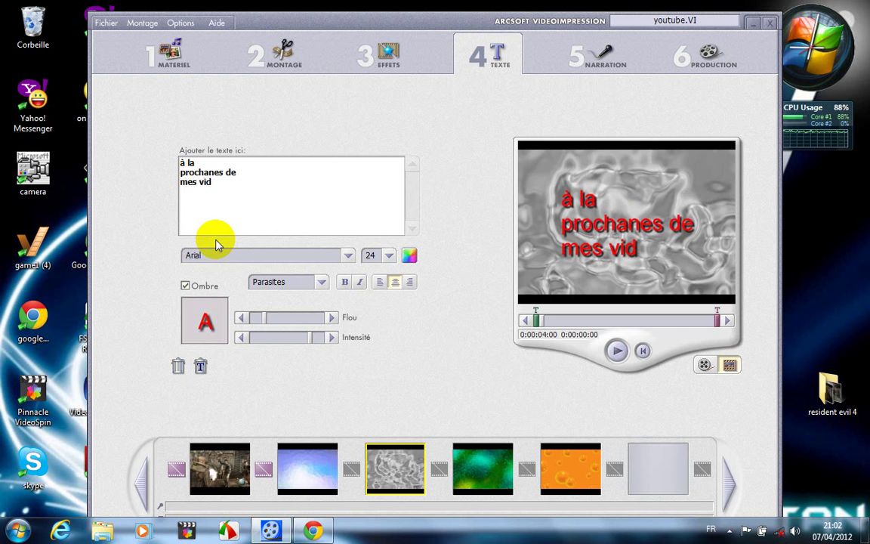
pyautogui.write('éos')
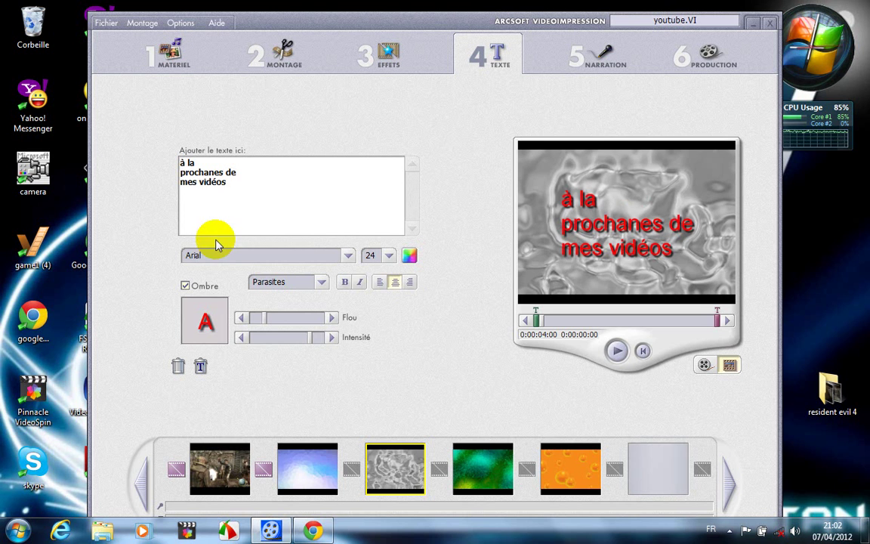
# Add the three-line text "si vous avez aimez / cliquez sur j aime / svp" to the green texture clip.
pyautogui.click(466, 474)
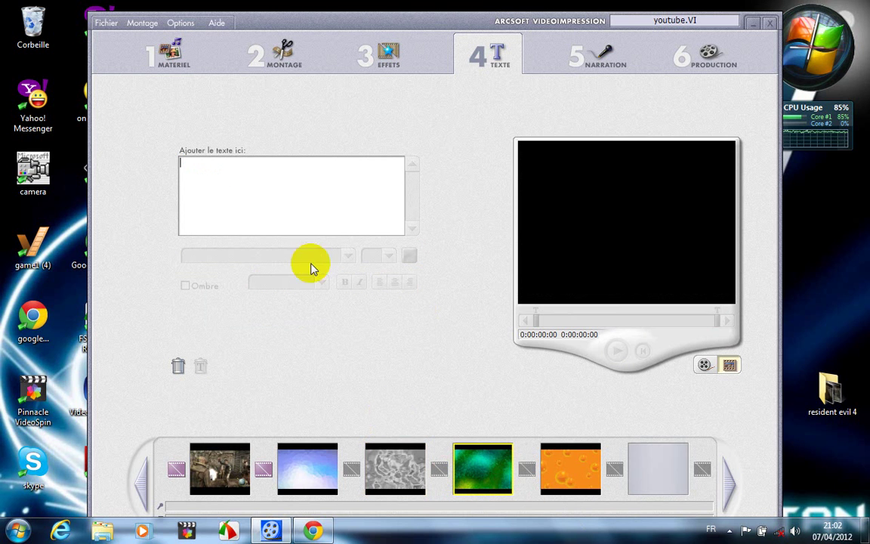
pyautogui.click(289, 215)
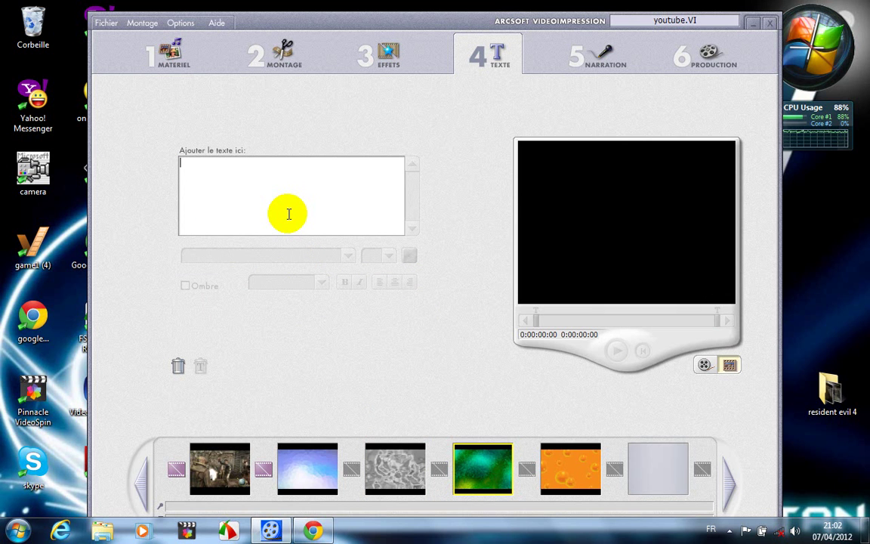
pyautogui.write('zz')
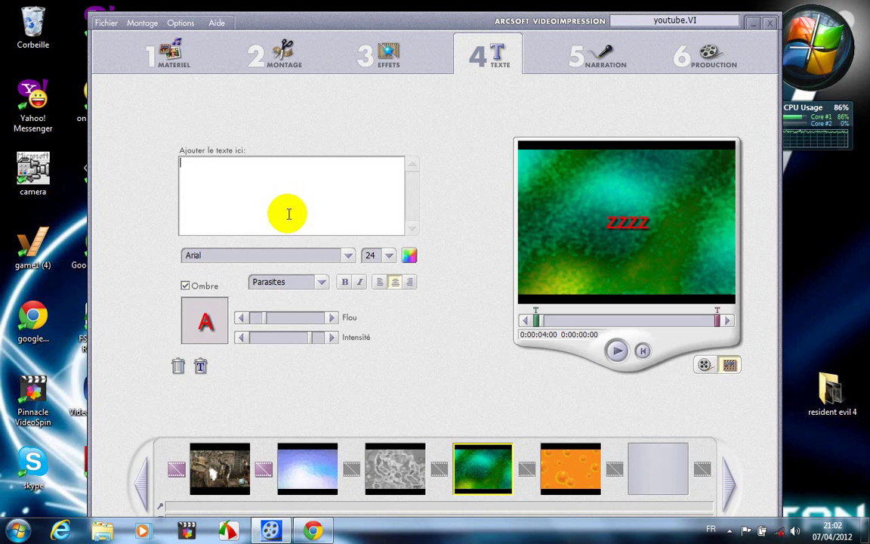
pyautogui.write('s')
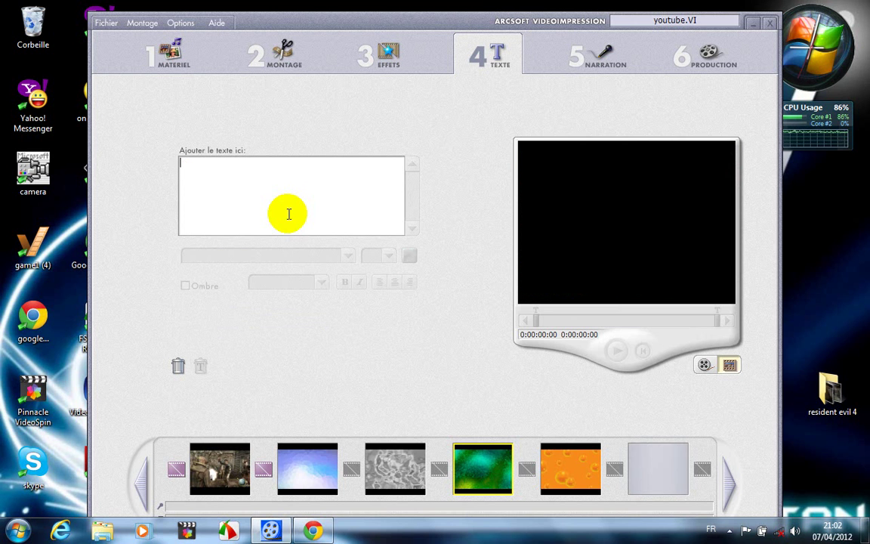
pyautogui.write('si ')
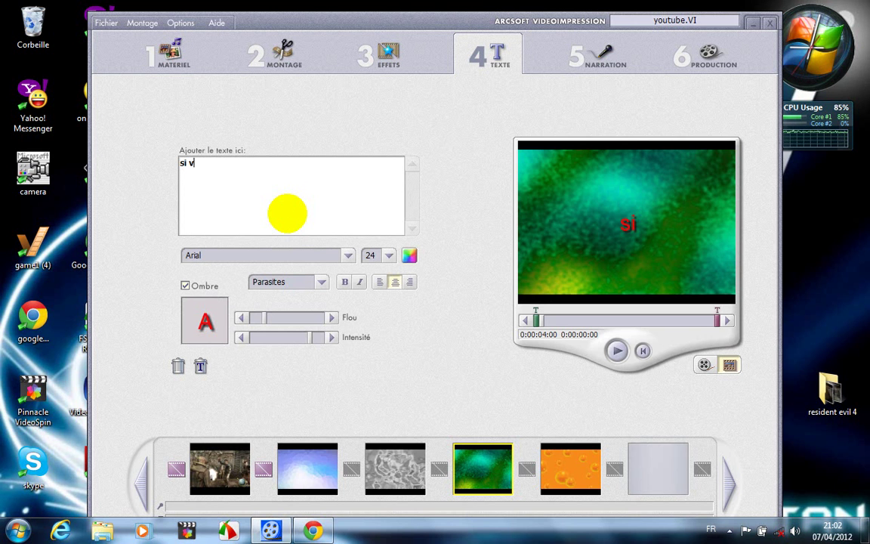
pyautogui.write('vosu')
pyautogui.press('BackSpace')
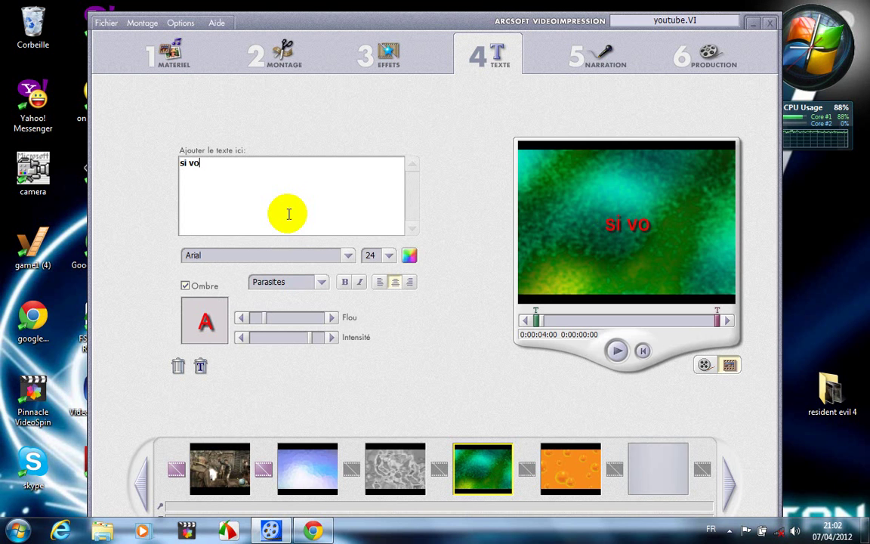
pyautogui.write('us av')
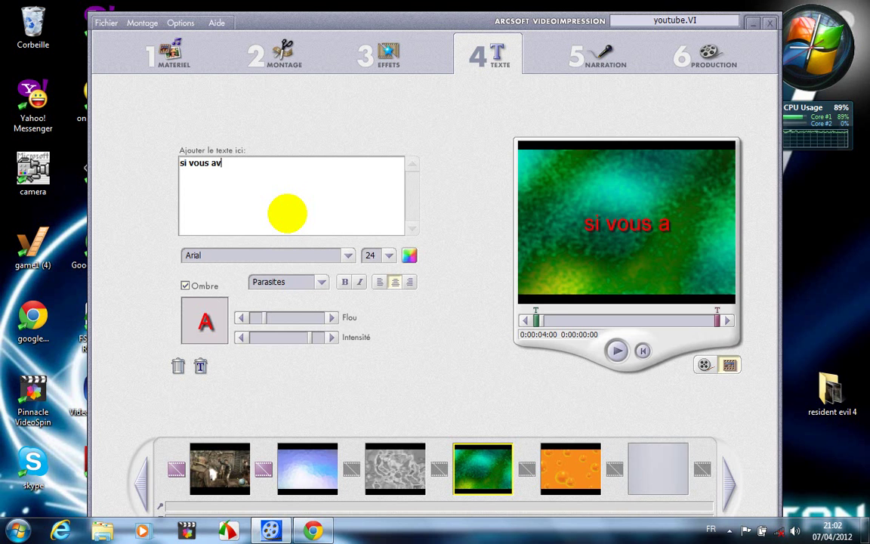
pyautogui.write('ez ai')
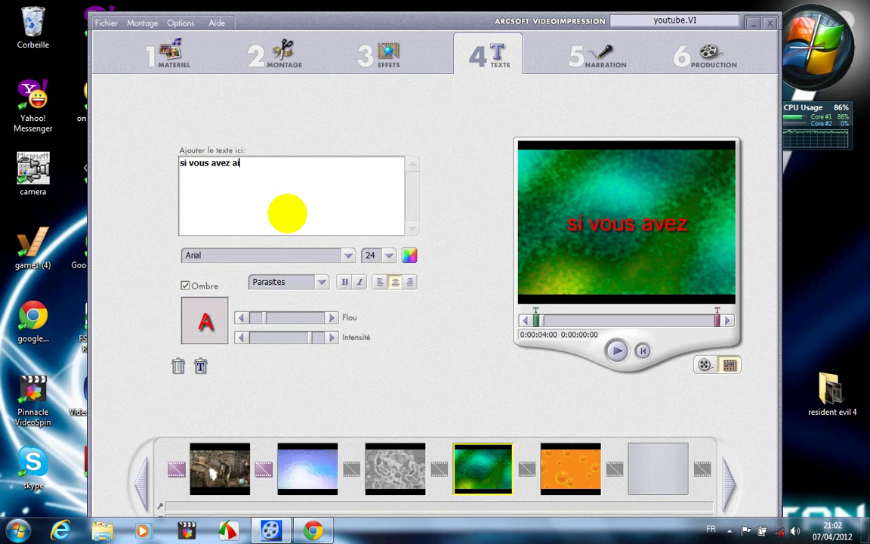
pyautogui.write('mez ')
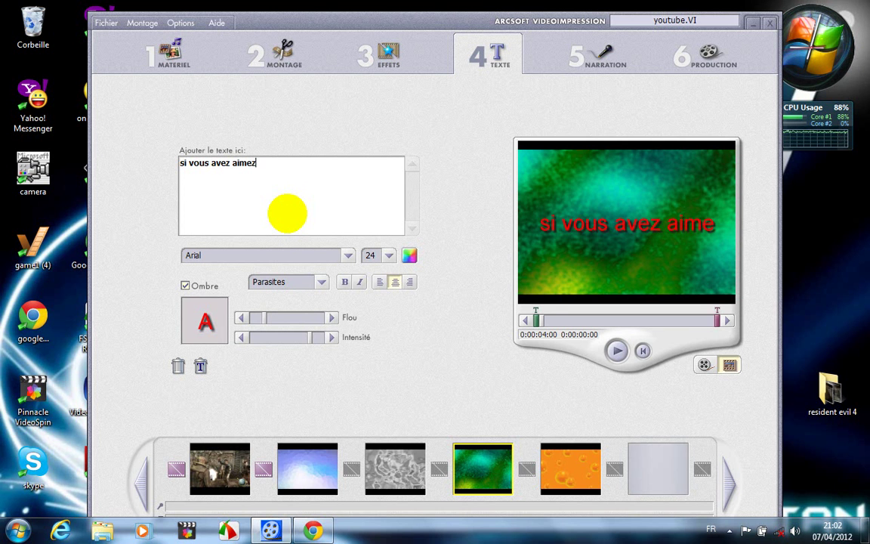
pyautogui.write('cl')
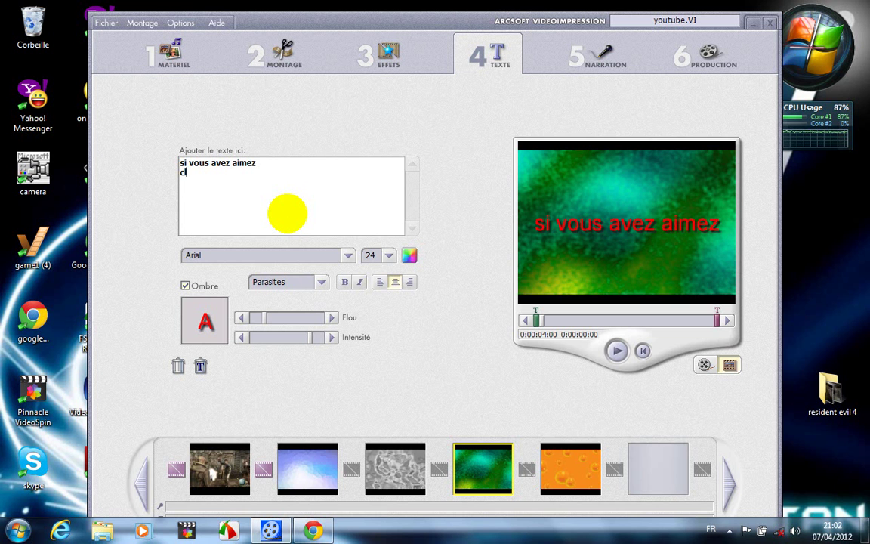
pyautogui.write('iquez sur j aime')
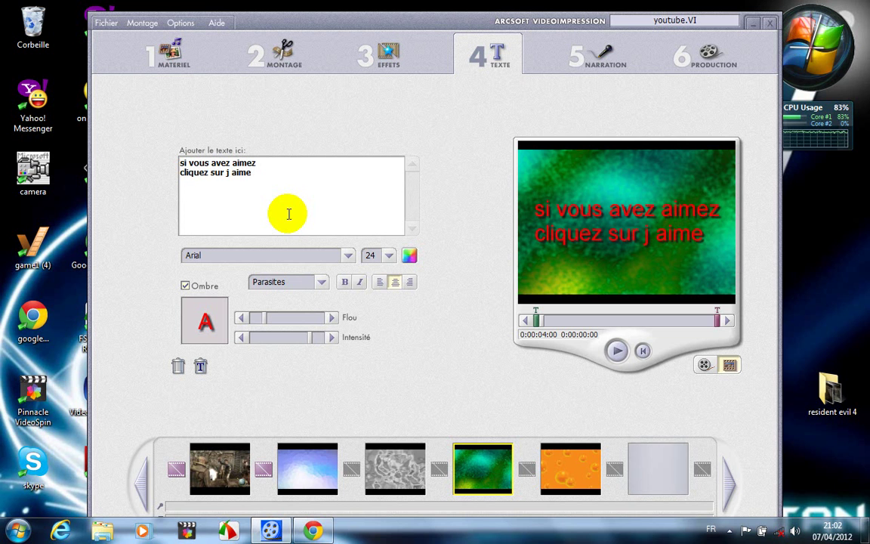
pyautogui.press('Return')
pyautogui.write('svp')
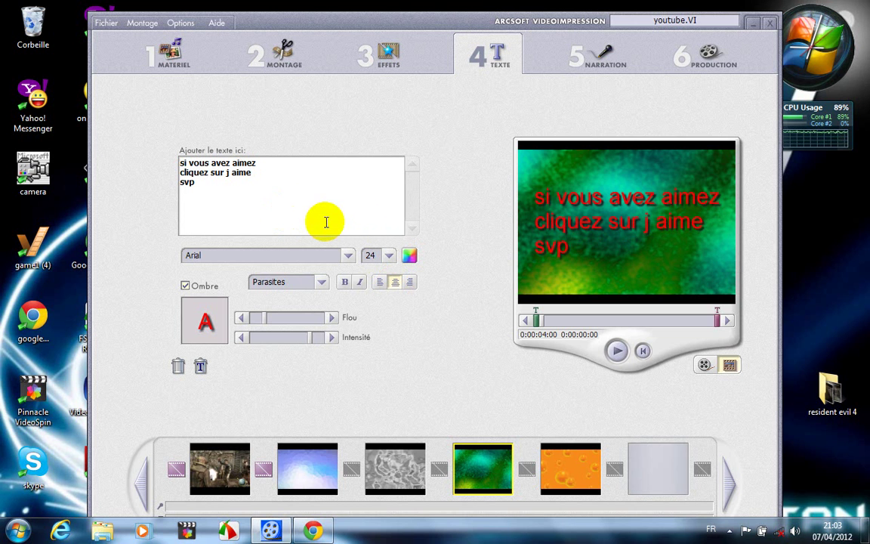
# Italicise the green clip's text and set its font to Alien Encounters.
pyautogui.click(353, 281)
pyautogui.click(348, 255)
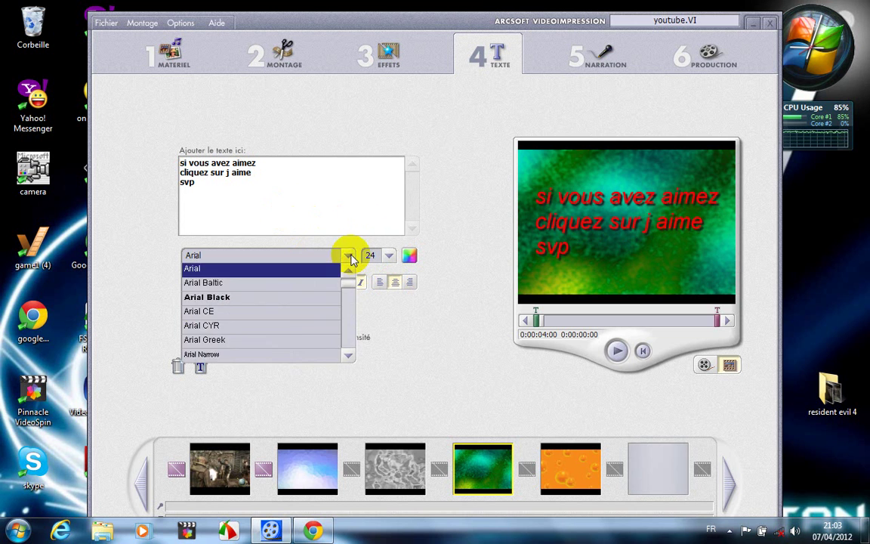
pyautogui.click(349, 290)
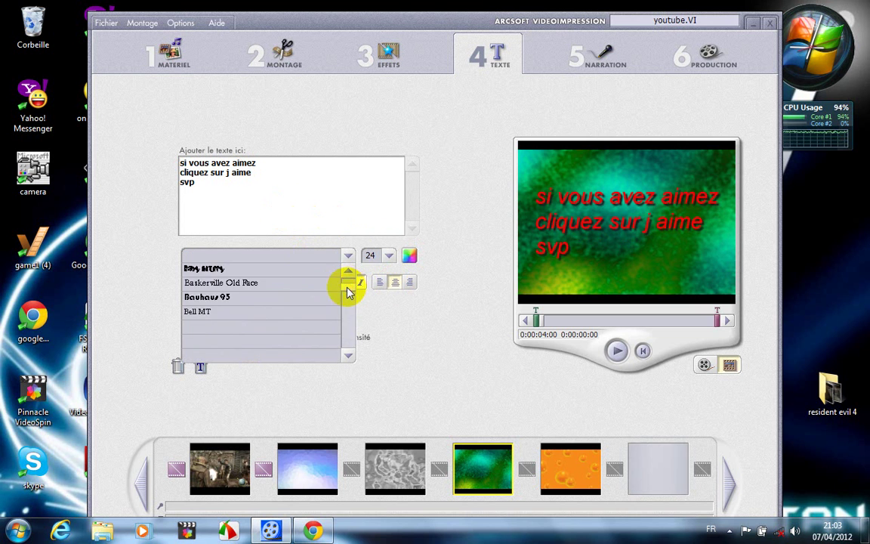
pyautogui.click(348, 281)
pyautogui.click(348, 288)
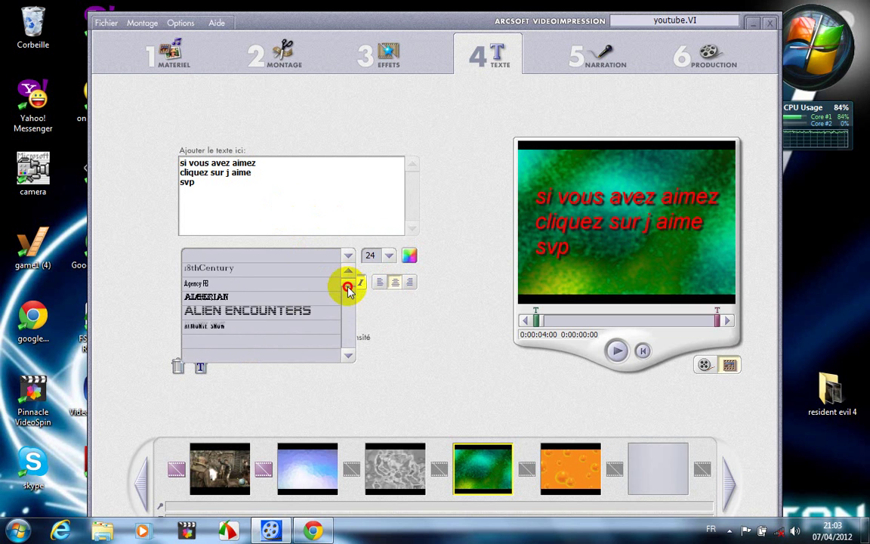
pyautogui.click(350, 270)
pyautogui.click(350, 271)
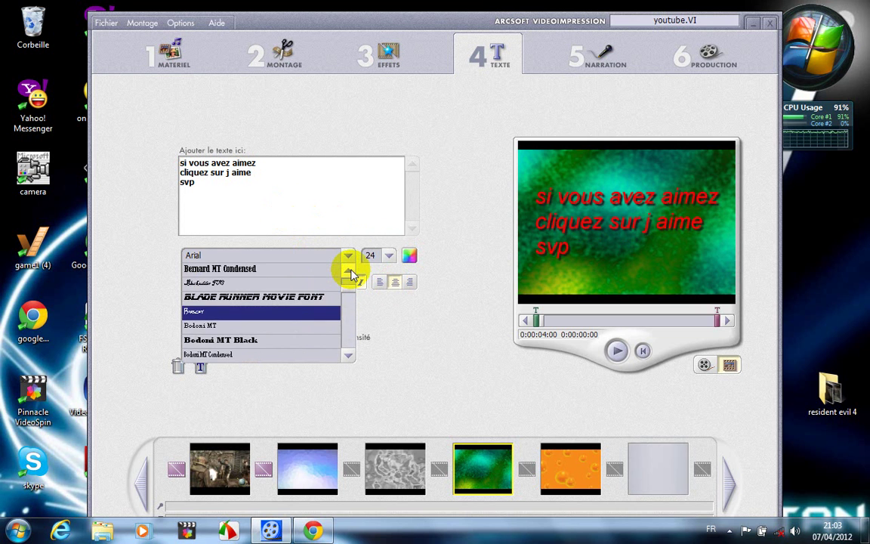
pyautogui.click(351, 270)
pyautogui.click(351, 280)
pyautogui.click(351, 280)
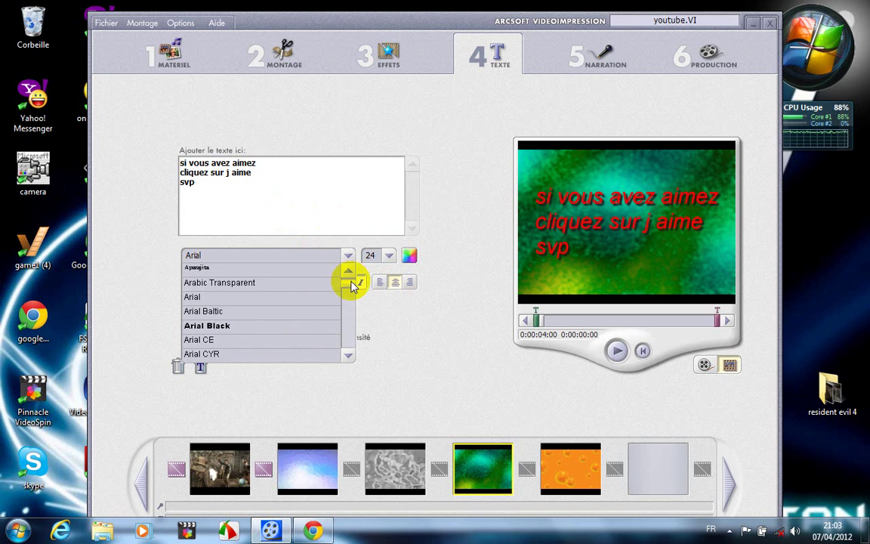
pyautogui.click(348, 272)
pyautogui.click(348, 272)
pyautogui.click(348, 272)
pyautogui.scroll(1, 348, 273)
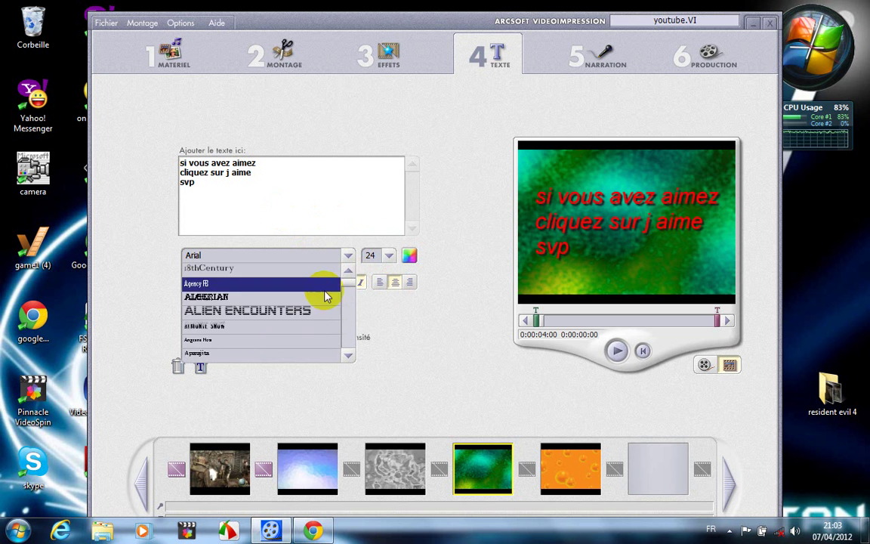
pyautogui.click(310, 307)
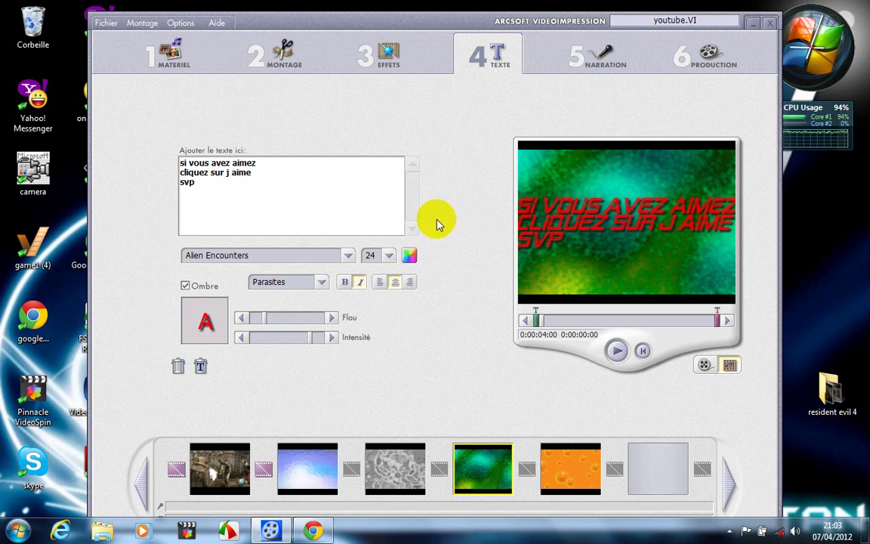
# Set the font size of the green clip's text to 20.
pyautogui.click(389, 256)
pyautogui.scroll(3, 387, 278)
pyautogui.click(373, 298)
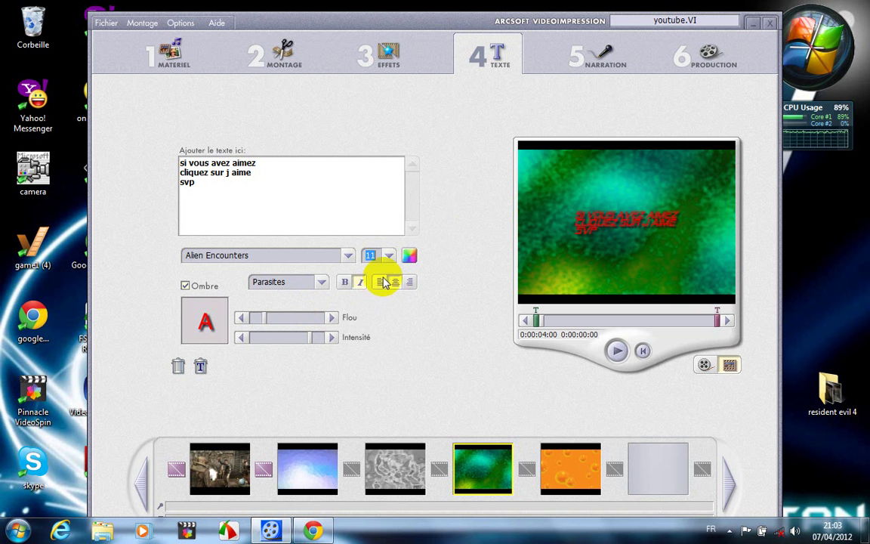
pyautogui.click(389, 255)
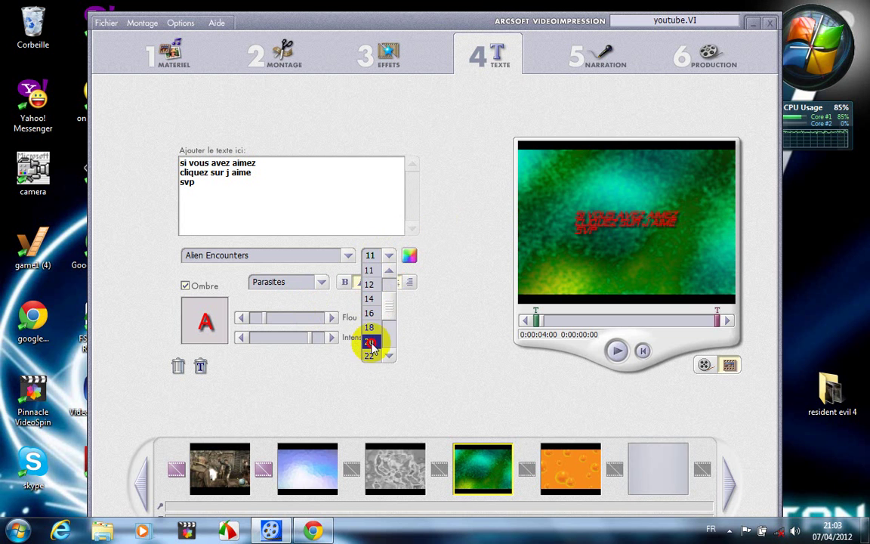
pyautogui.click(371, 341)
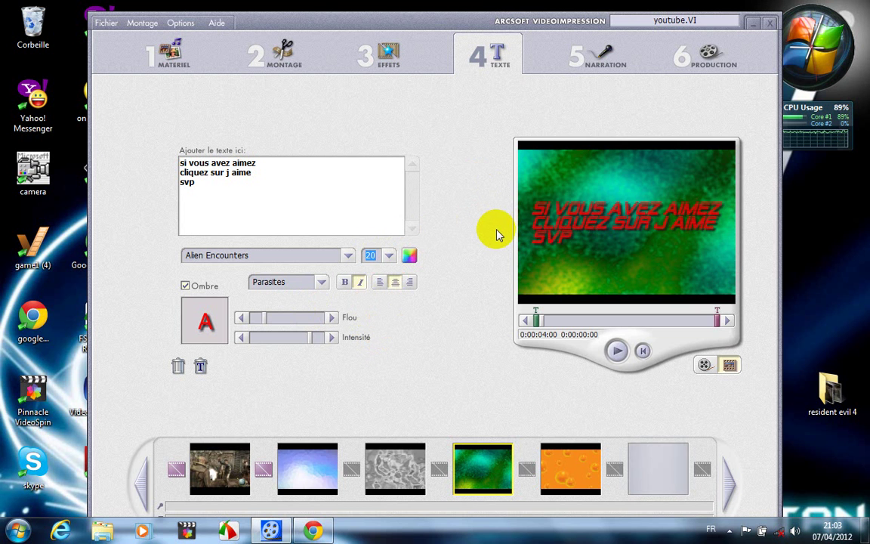
# Start the orange bubble clip's text with the credit line "crier par" followed by the creator's username.
pyautogui.click(549, 484)
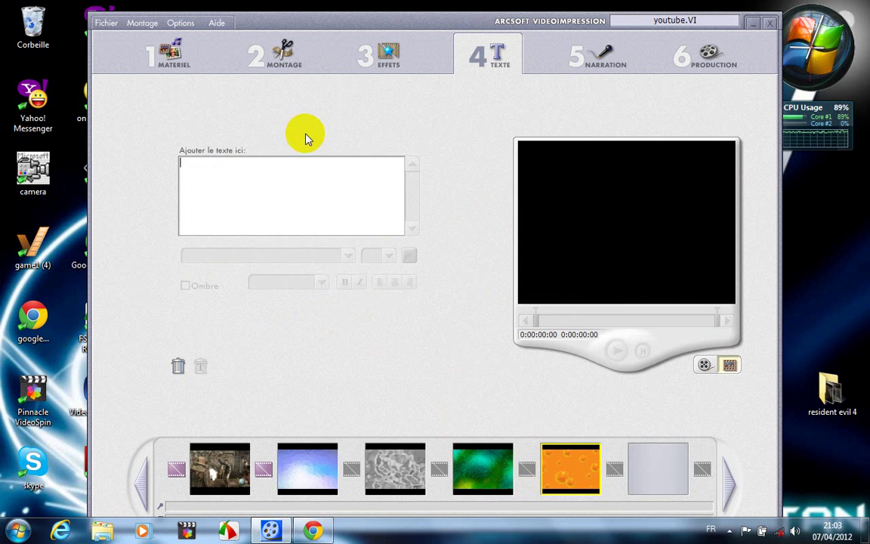
pyautogui.click(275, 199)
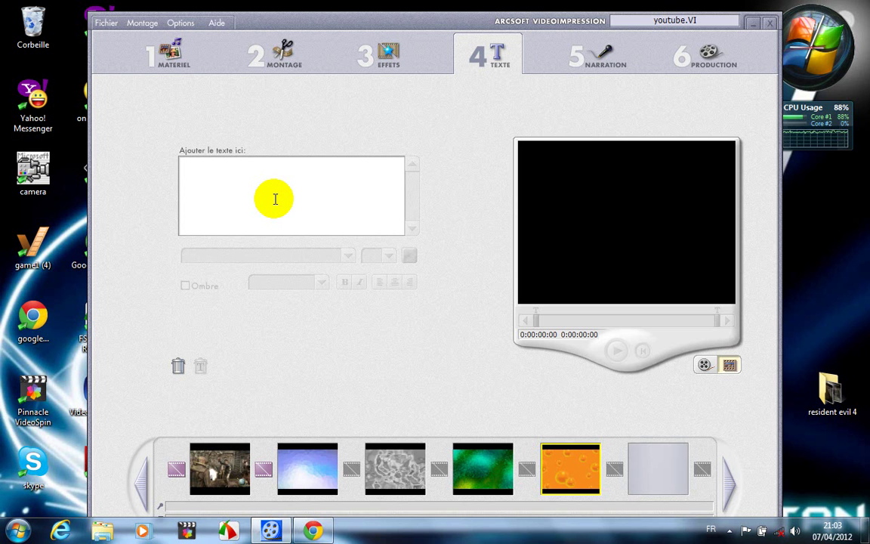
pyautogui.write('crier pa')
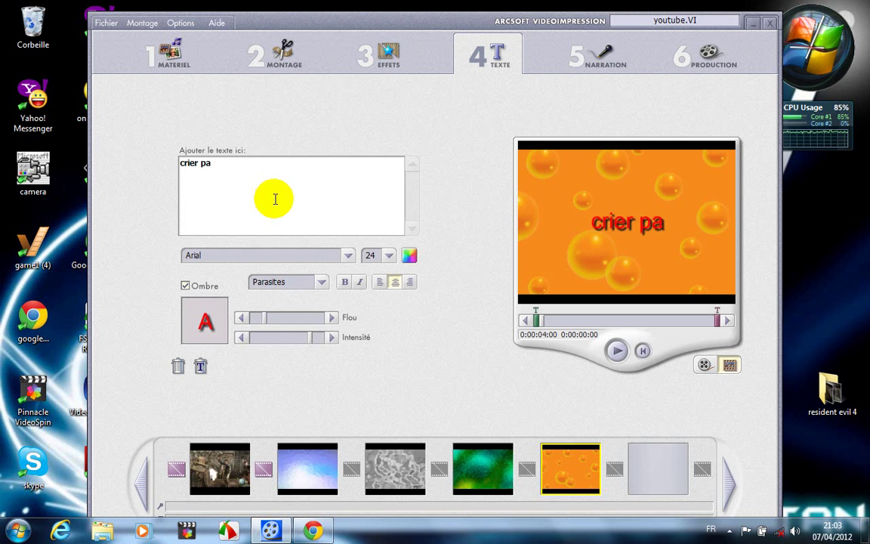
pyautogui.press('Return')
pyautogui.write('r s')
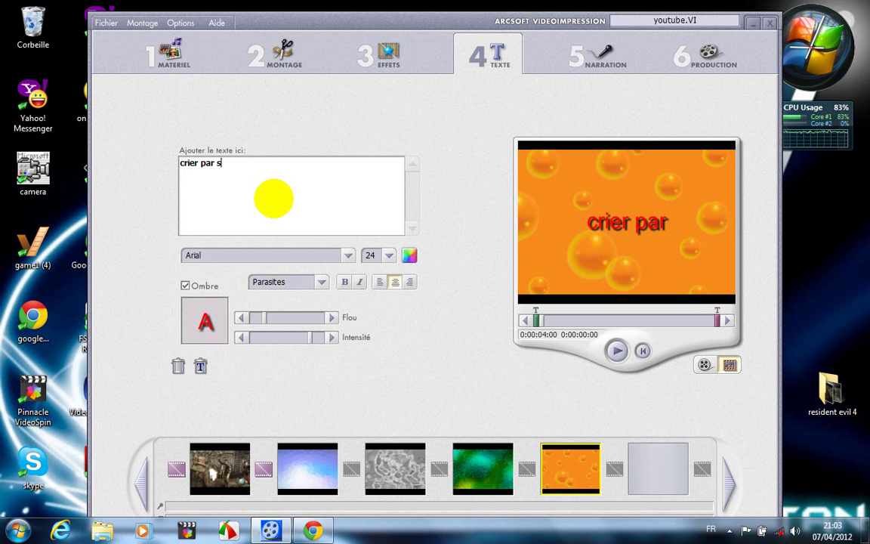
pyautogui.write('trac')
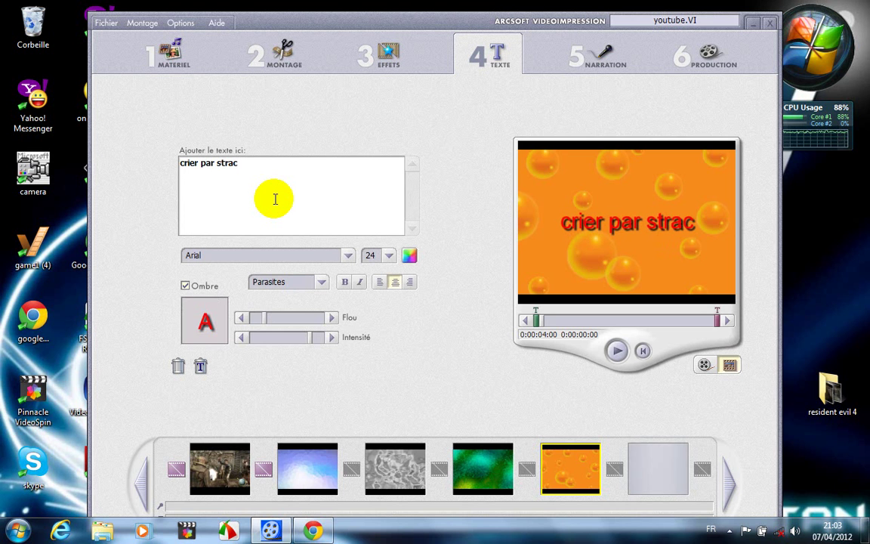
# Add the lines "nom d utulisateur" and "youtue" below the credit line, separated from it by an empty line.
pyautogui.press('Return')
pyautogui.write('nom')
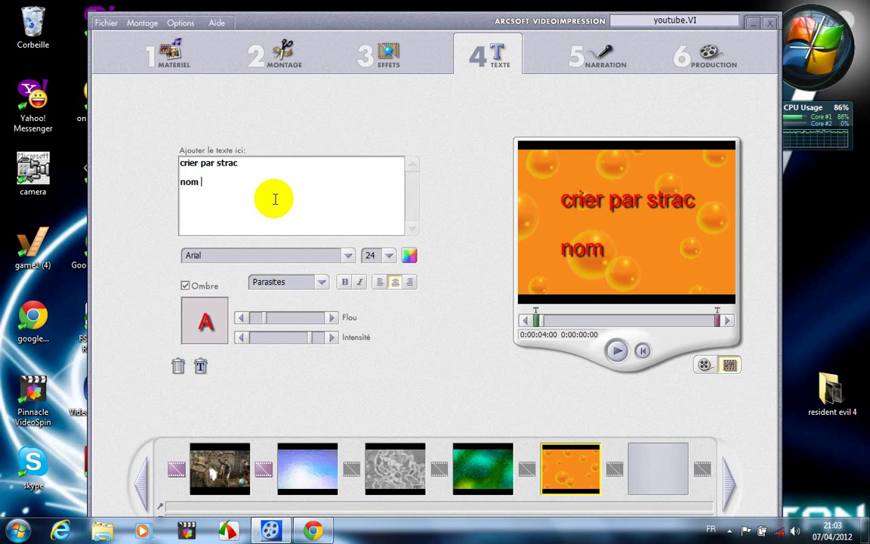
pyautogui.write(' dutu')
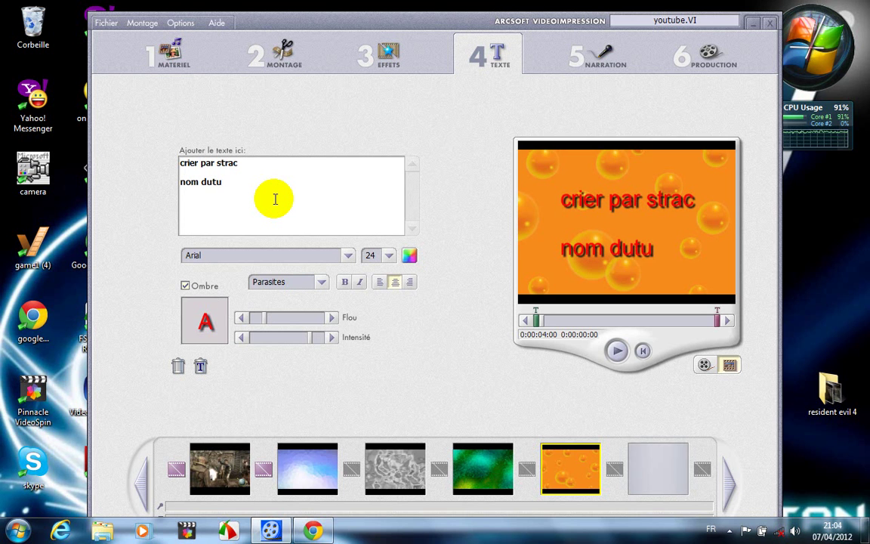
pyautogui.press('BackSpace')
pyautogui.press('BackSpace')
pyautogui.press('BackSpace')
pyautogui.write('utuli')
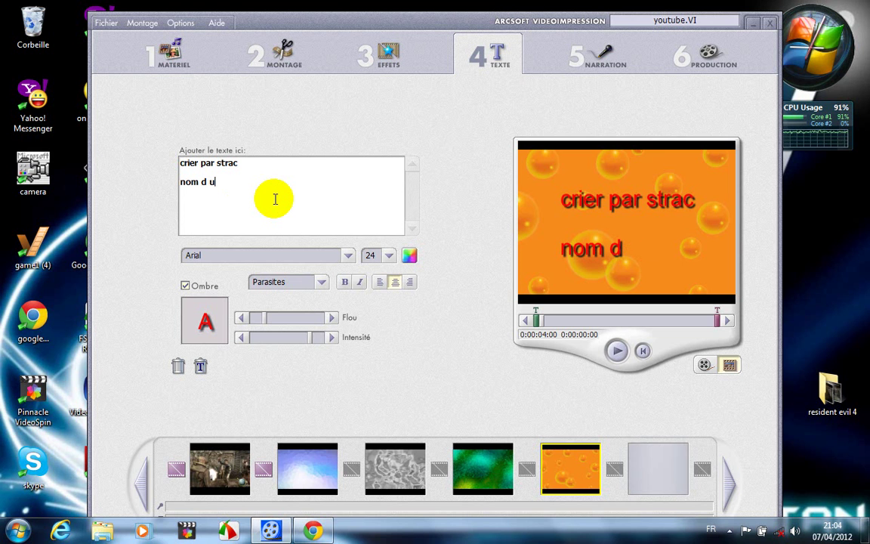
pyautogui.write('s')
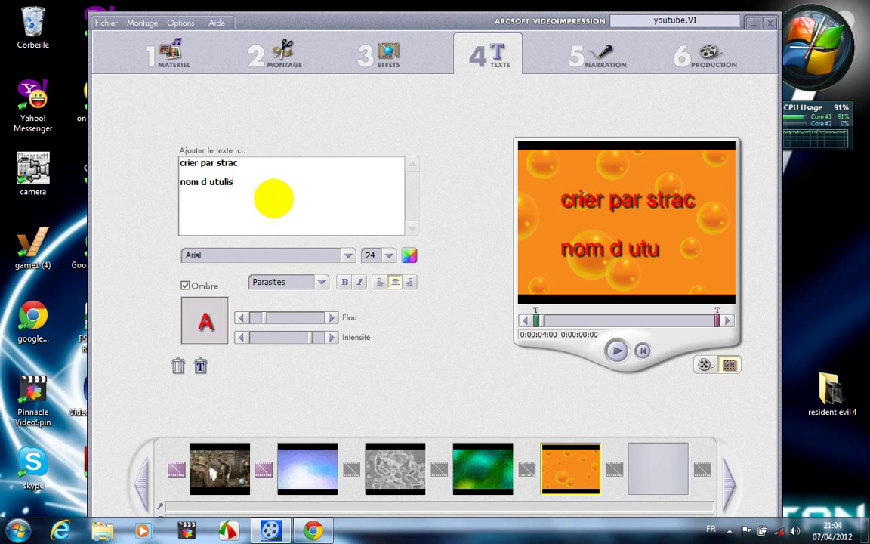
pyautogui.write('ateur you')
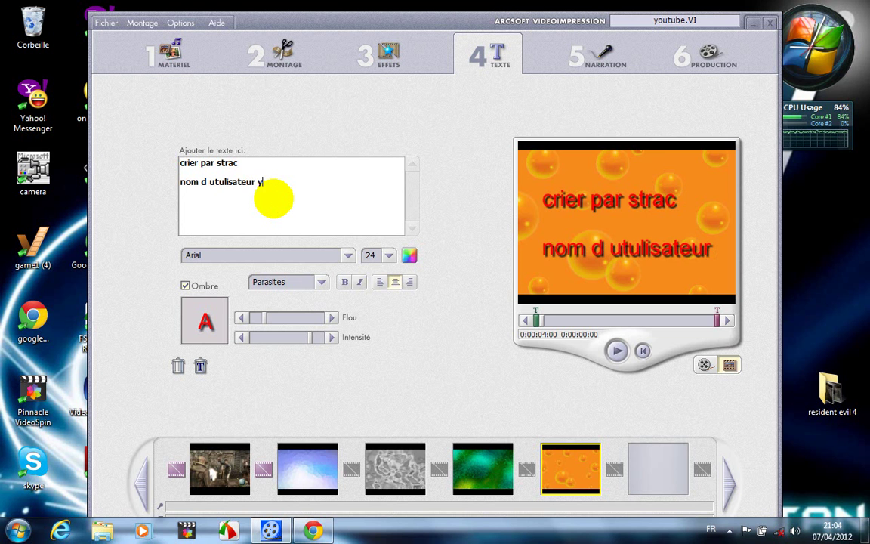
pyautogui.press('BackSpace')
pyautogui.press('BackSpace')
pyautogui.press('BackSpace')
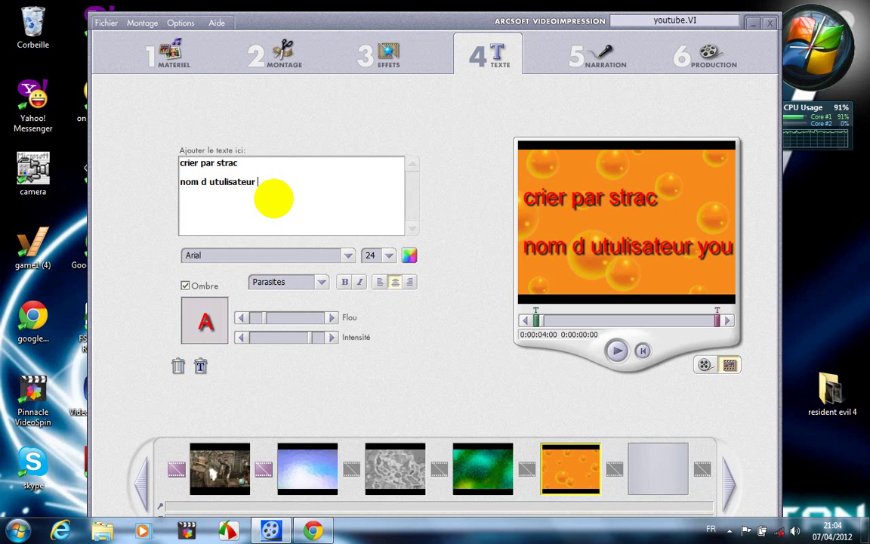
pyautogui.press('Return')
pyautogui.write('youtu')
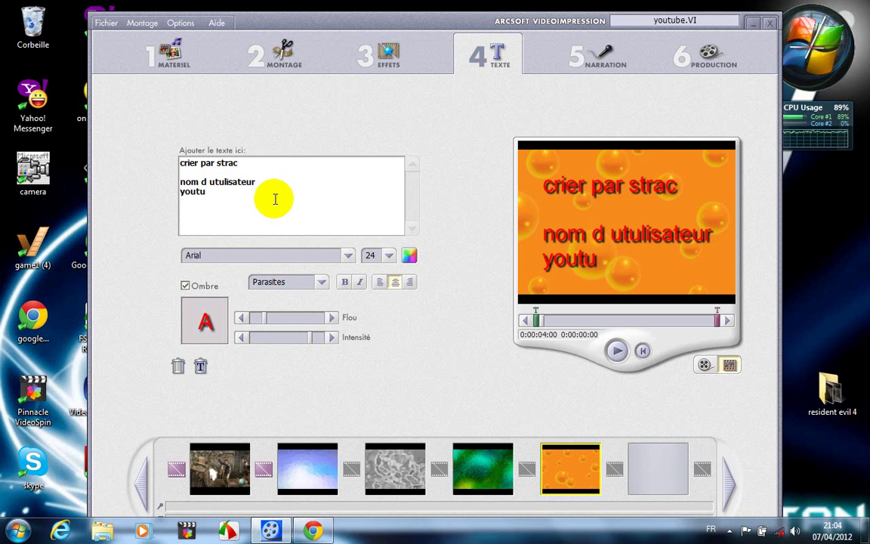
pyautogui.write('e')
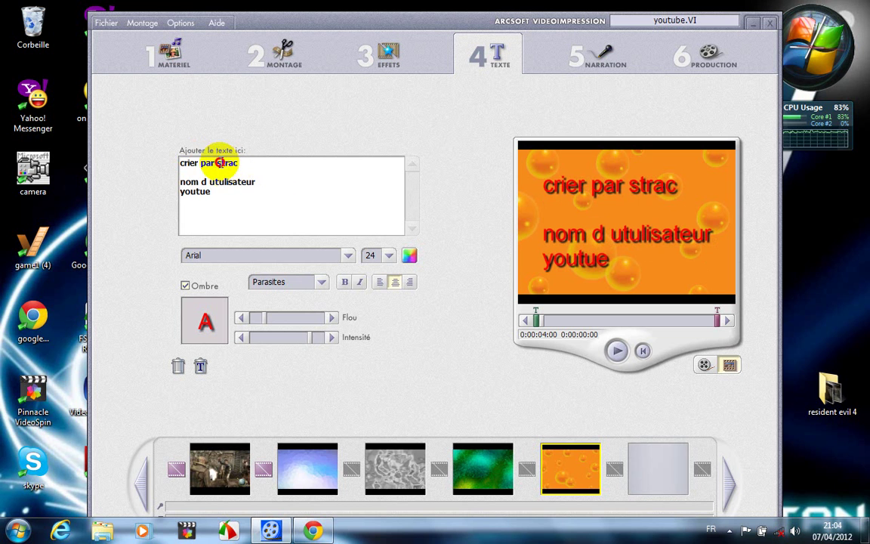
# Move the username after "crier par" onto its own line and correct the text's last word to "youtube".
pyautogui.click(217, 163)
pyautogui.press('Return')
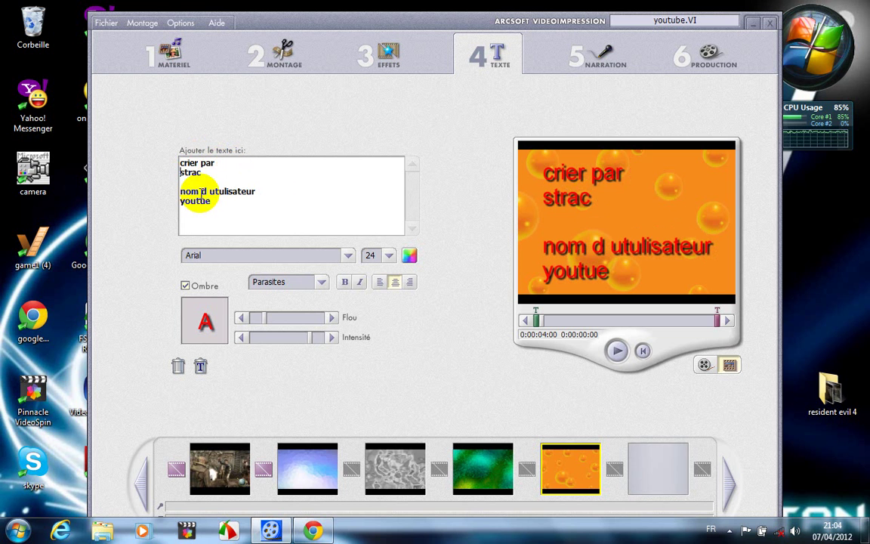
pyautogui.click(212, 202)
pyautogui.press('BackSpace')
pyautogui.write('b')
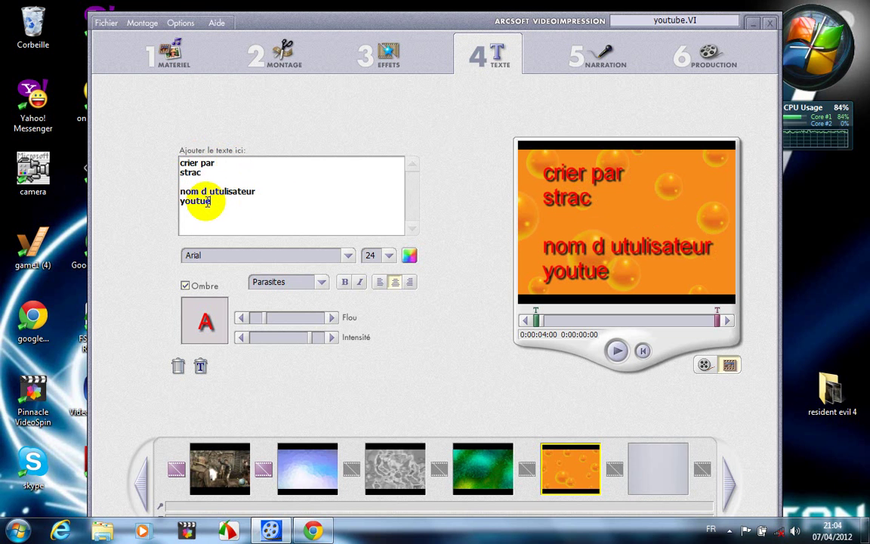
pyautogui.write('e')
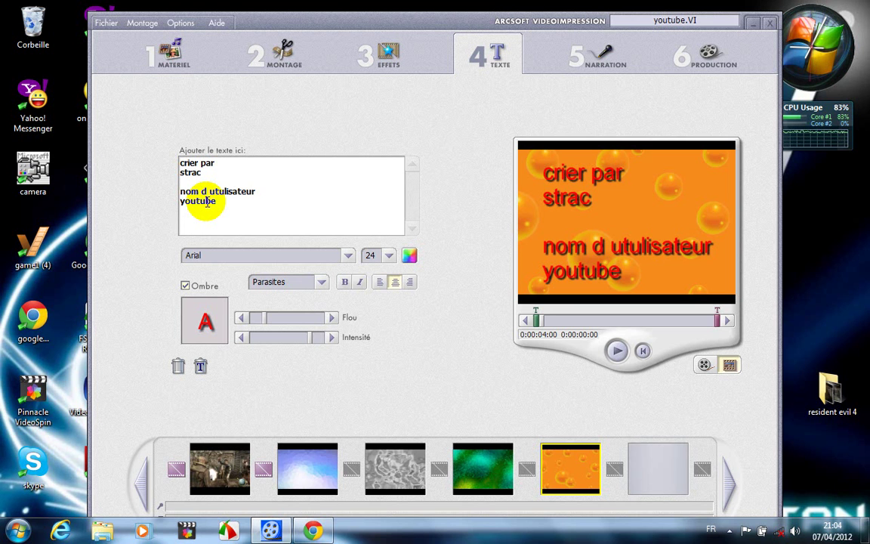
# Add the lines "modifier le" and "07/04/2012" to the orange clip's text, leaving an empty line after "youtube".
pyautogui.write('modifie')
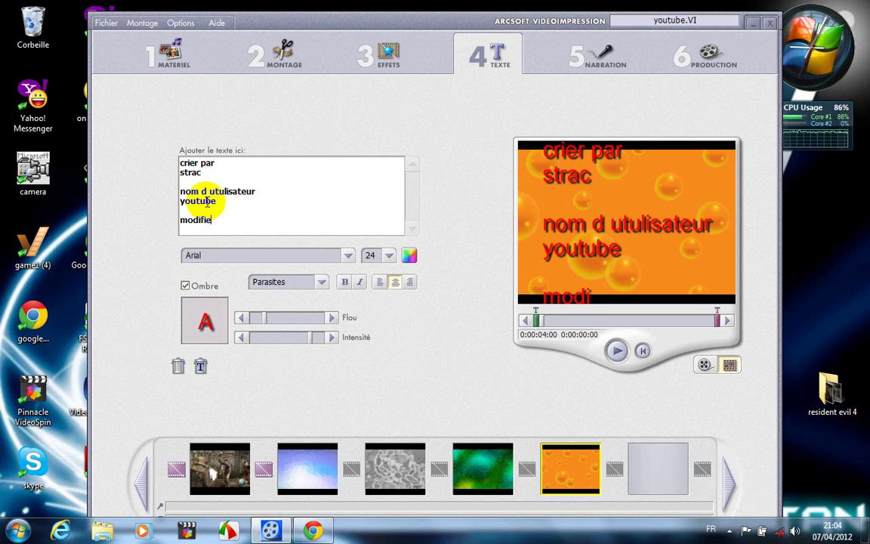
pyautogui.write('r le')
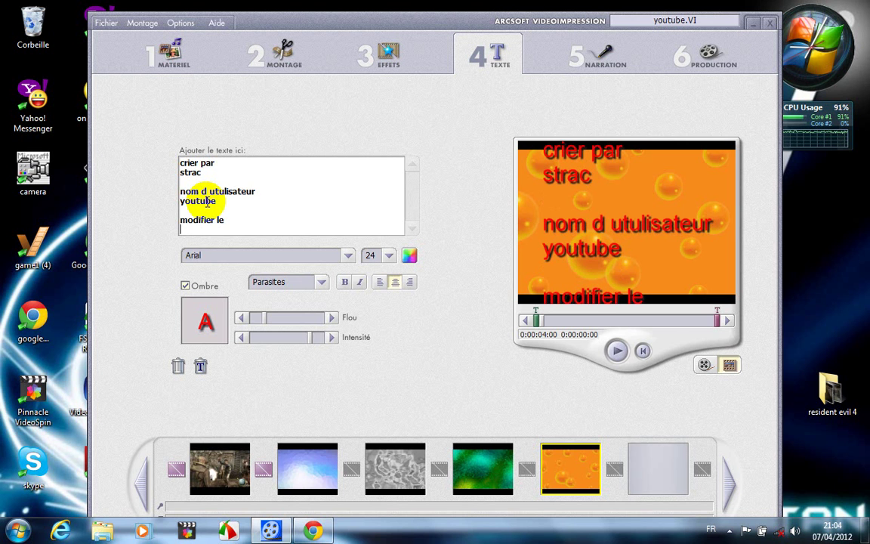
pyautogui.write('07')
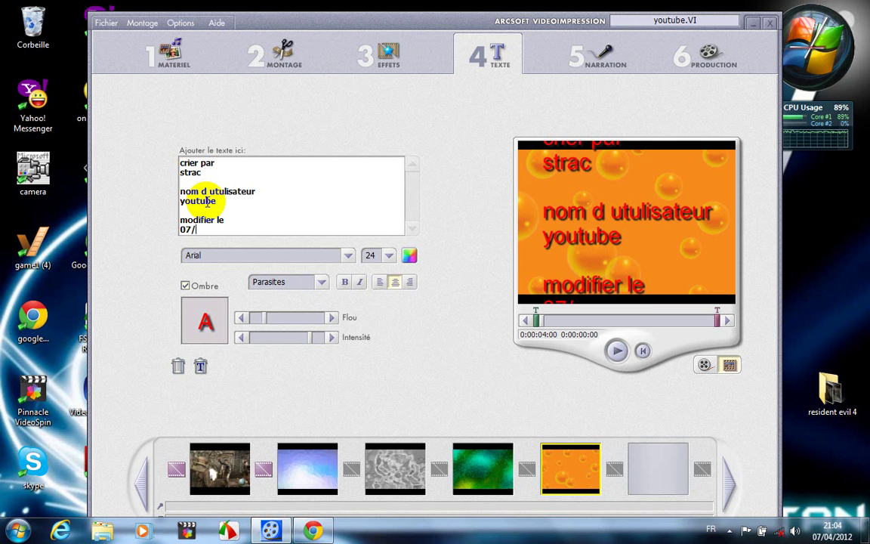
pyautogui.write('/04/2012')
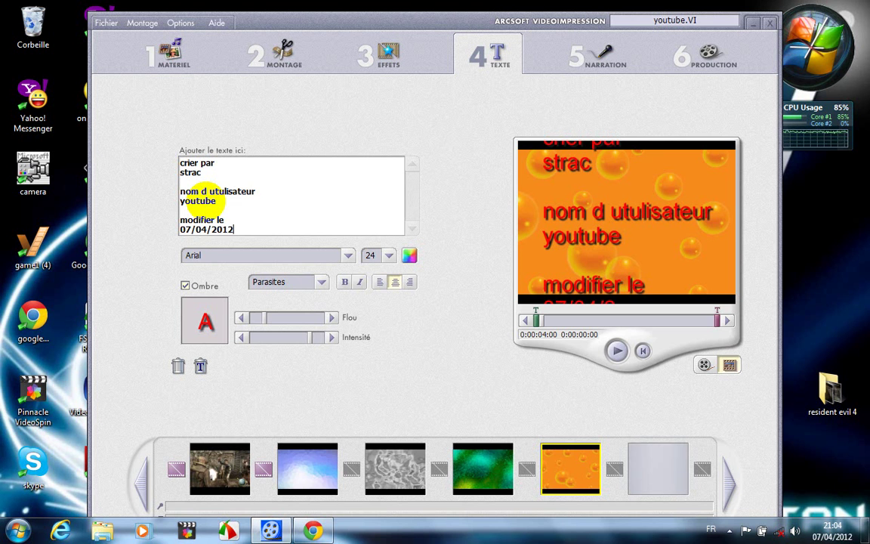
# Finish the orange clip's text with the lines "à" and "21:05", leaving an empty line after the date.
pyautogui.press('Return')
pyautogui.press('Return')
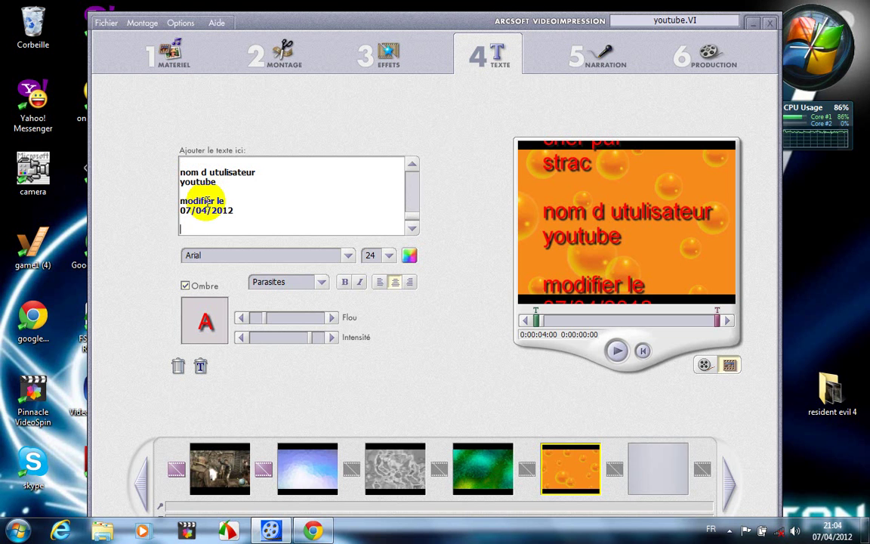
pyautogui.press('Return')
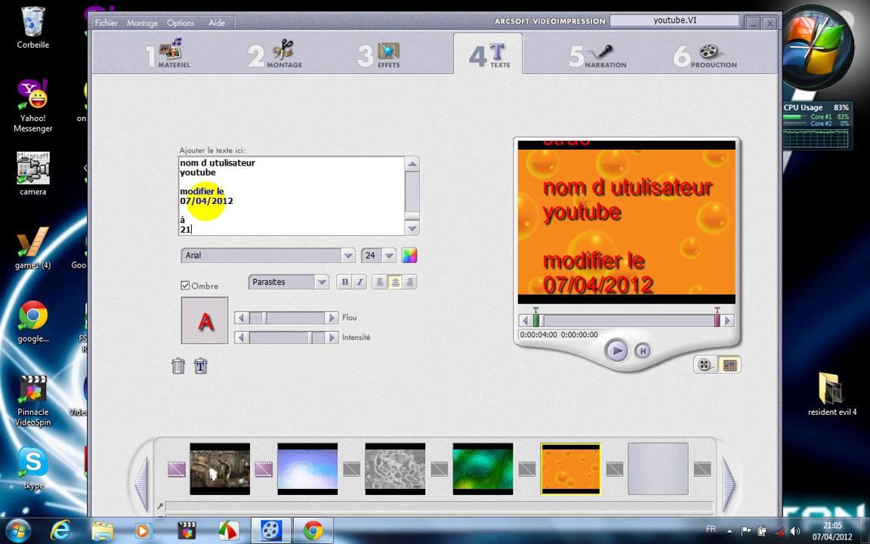
pyautogui.write('1')
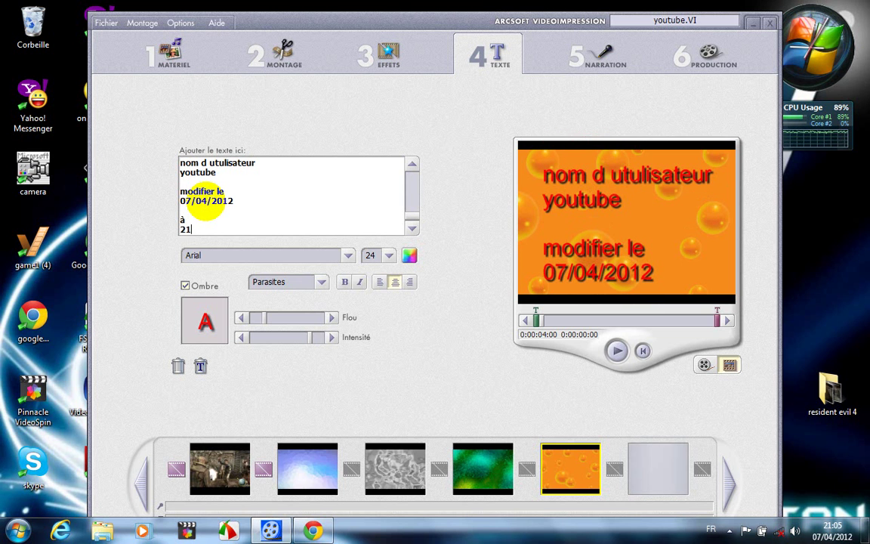
pyautogui.write('/')
pyautogui.write(':')
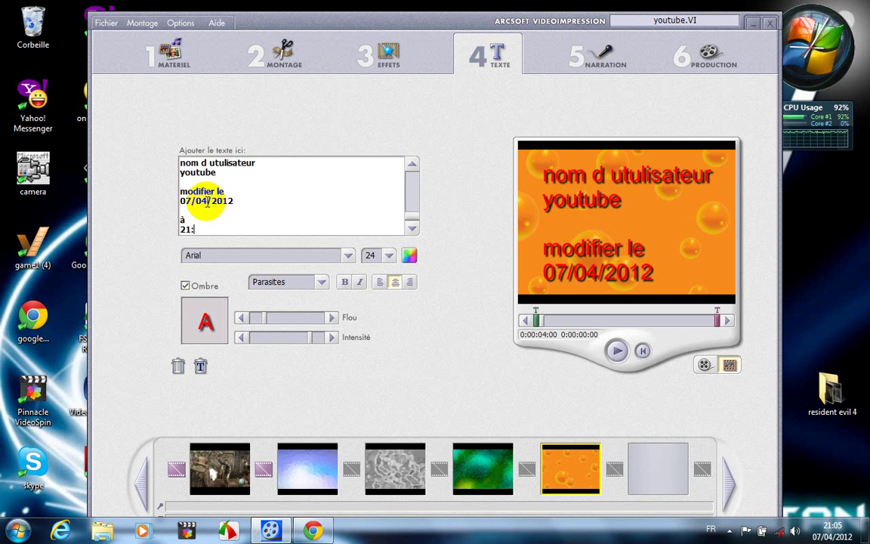
pyautogui.write('05')
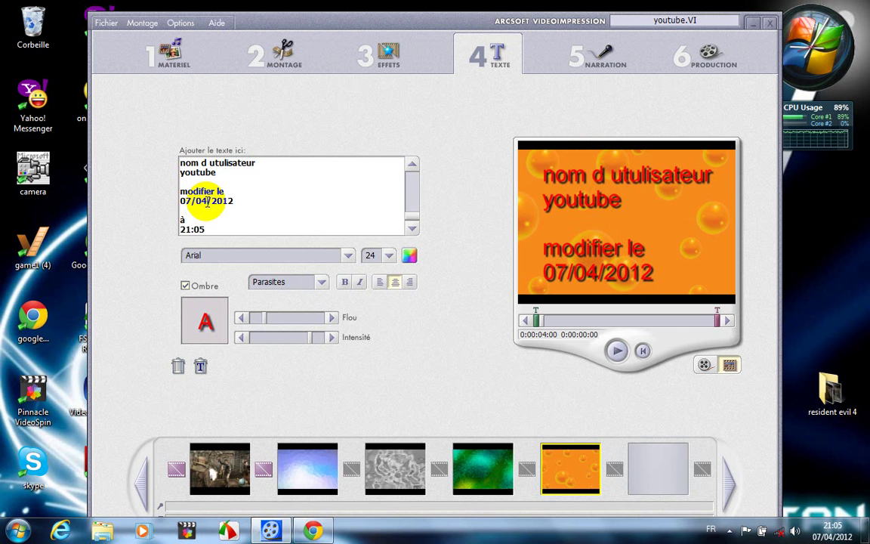
# Set the orange clip's text colour to black and turn off its shadow.
pyautogui.click(407, 257)
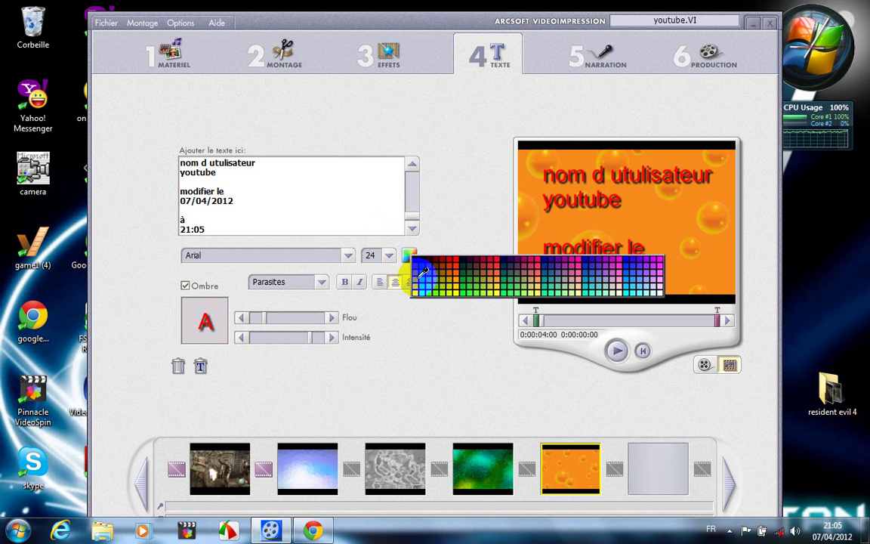
pyautogui.click(417, 260)
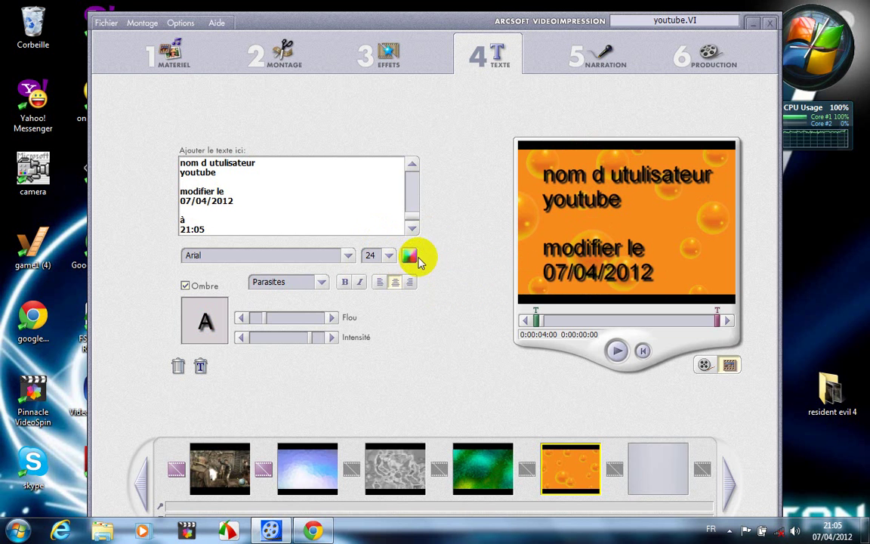
pyautogui.click(409, 255)
pyautogui.click(423, 261)
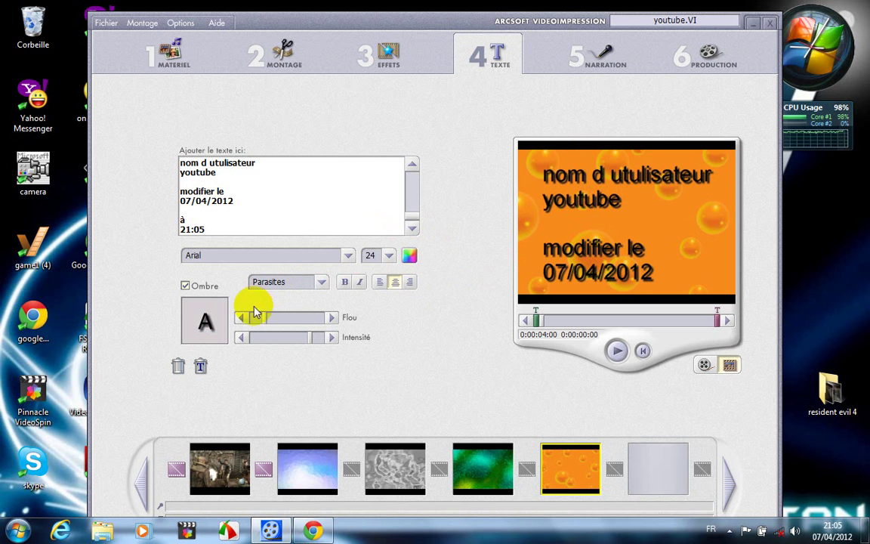
pyautogui.click(185, 286)
pyautogui.click(185, 287)
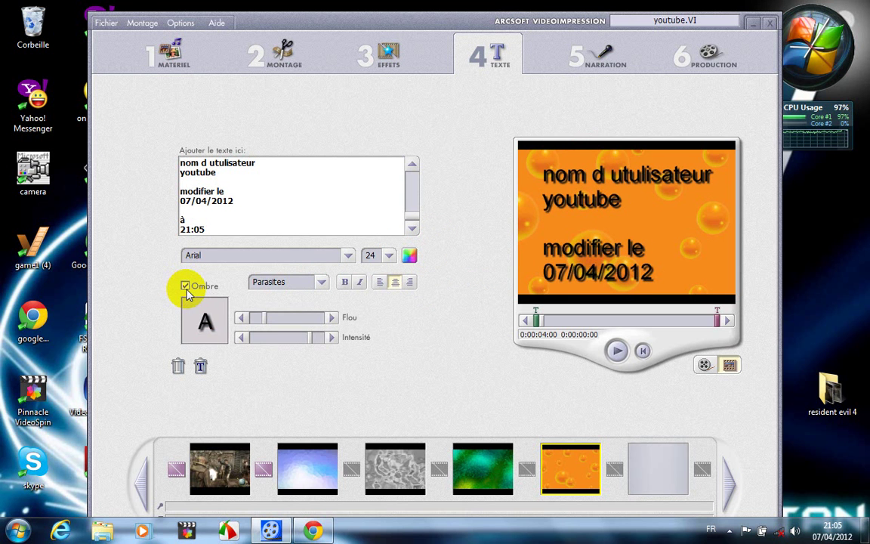
pyautogui.click(185, 286)
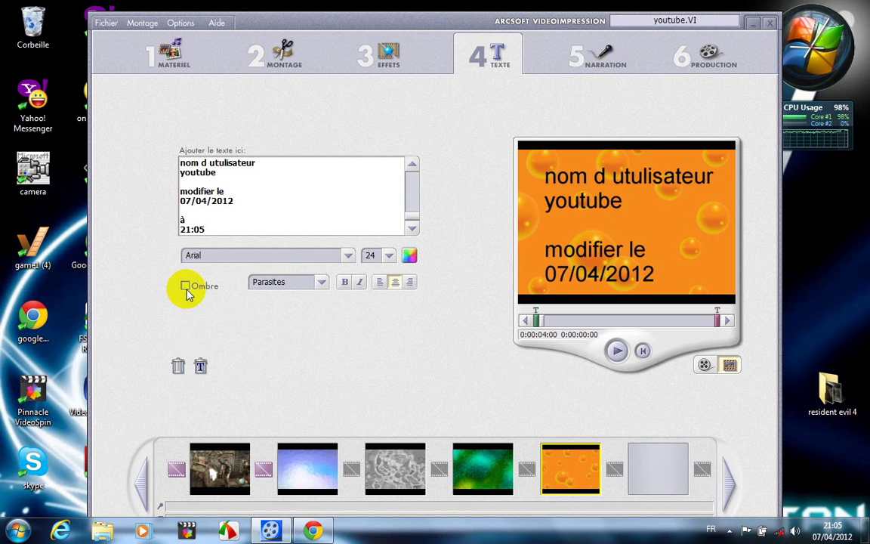
# Italicise the orange clip's text and set its font to Arial Black.
pyautogui.click(360, 282)
pyautogui.click(349, 257)
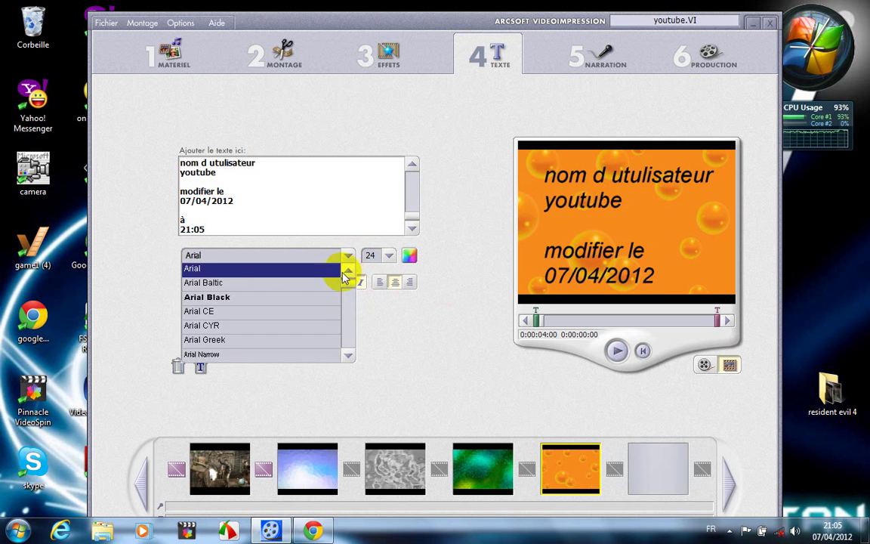
pyautogui.click(308, 304)
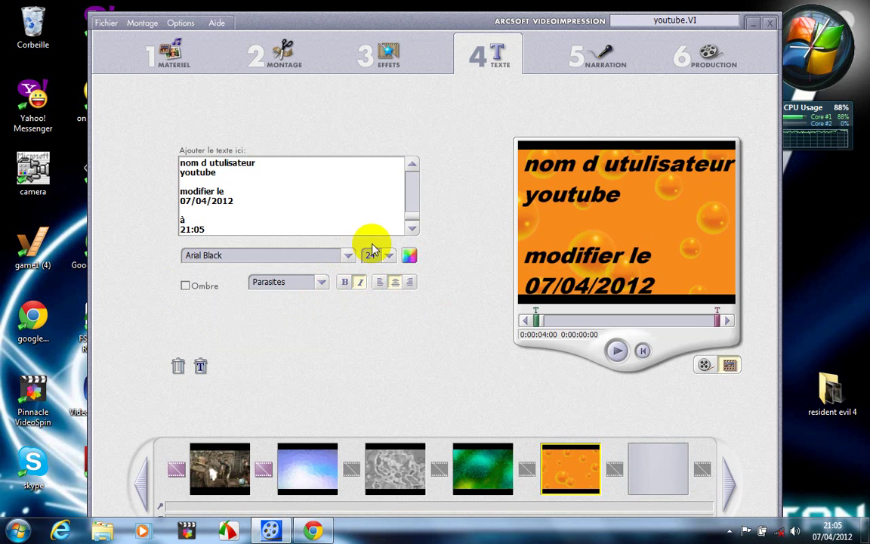
# Try the different alignments on the orange clip's text and leave it left-aligned.
pyautogui.click(409, 282)
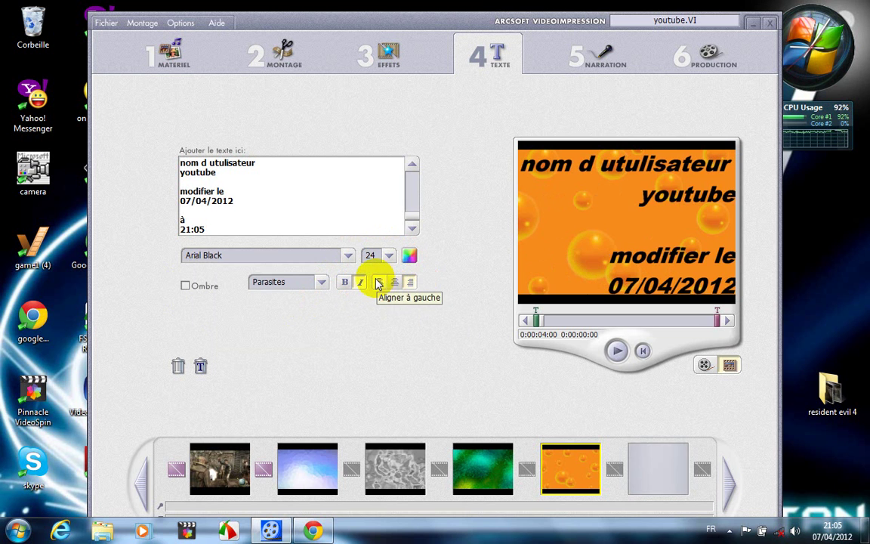
pyautogui.click(380, 282)
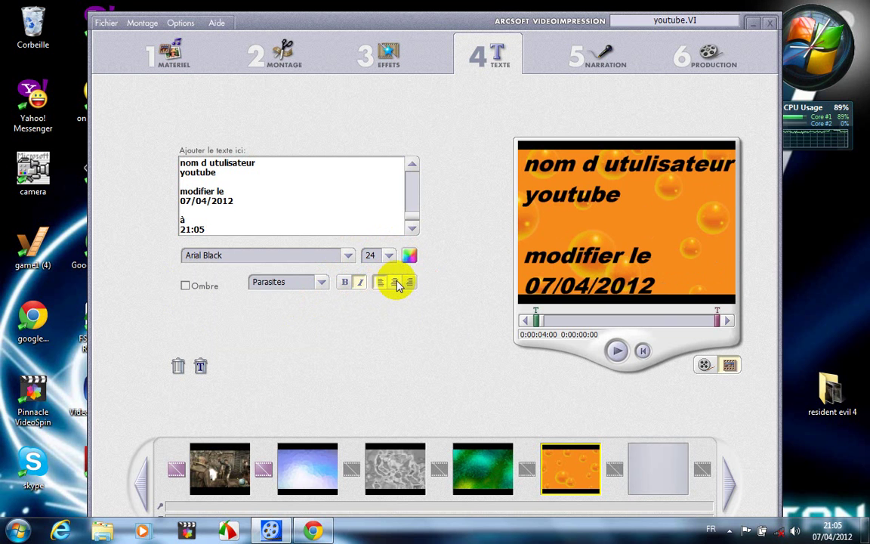
pyautogui.click(394, 282)
pyautogui.click(382, 283)
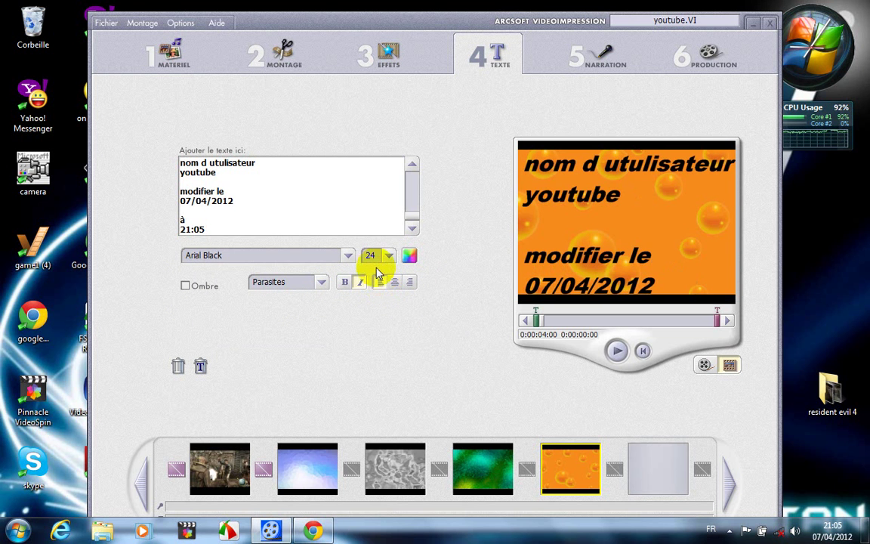
# Move the orange clip's text up to bring its last lines into the picture, and set its animation to Montée.
pyautogui.moveTo(577, 227); pyautogui.dragTo(583, 117)
pyautogui.moveTo(534, 276); pyautogui.dragTo(545, 217)
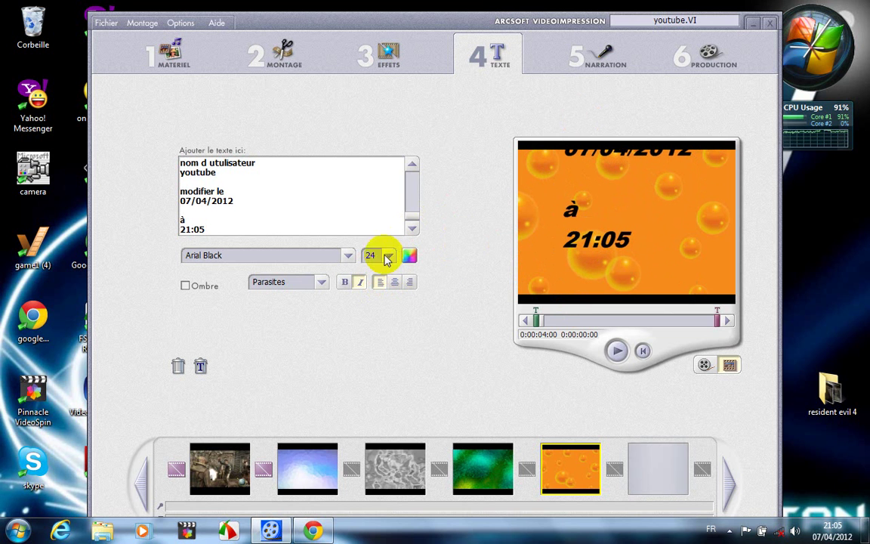
pyautogui.click(321, 284)
pyautogui.moveTo(320, 317)
pyautogui.mouseDown()
pyautogui.moveTo(318, 369)
pyautogui.moveTo(322, 289)
pyautogui.moveTo(317, 324)
pyautogui.mouseUp()
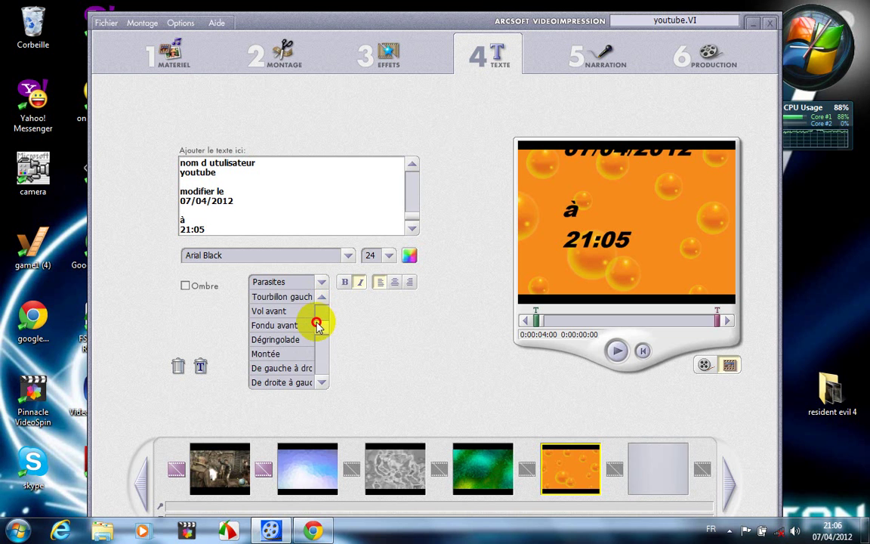
pyautogui.click(275, 353)
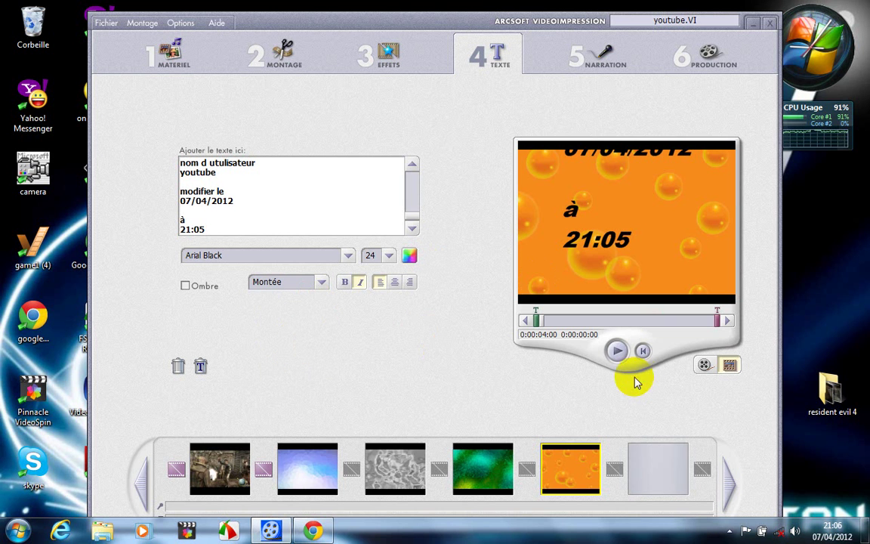
pyautogui.click(617, 350)
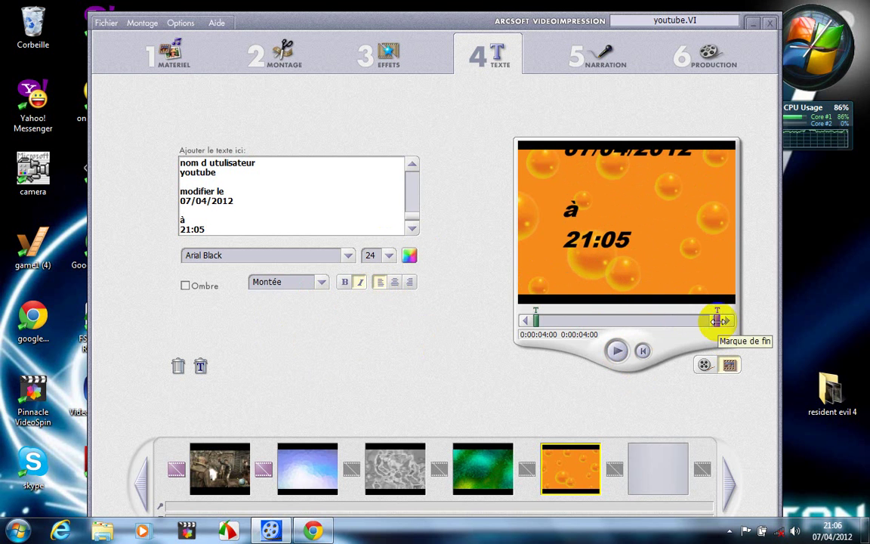
# Set the orange clip's duration to 7.00 and extend its text's end marker to about 5.90 seconds.
pyautogui.click(299, 57)
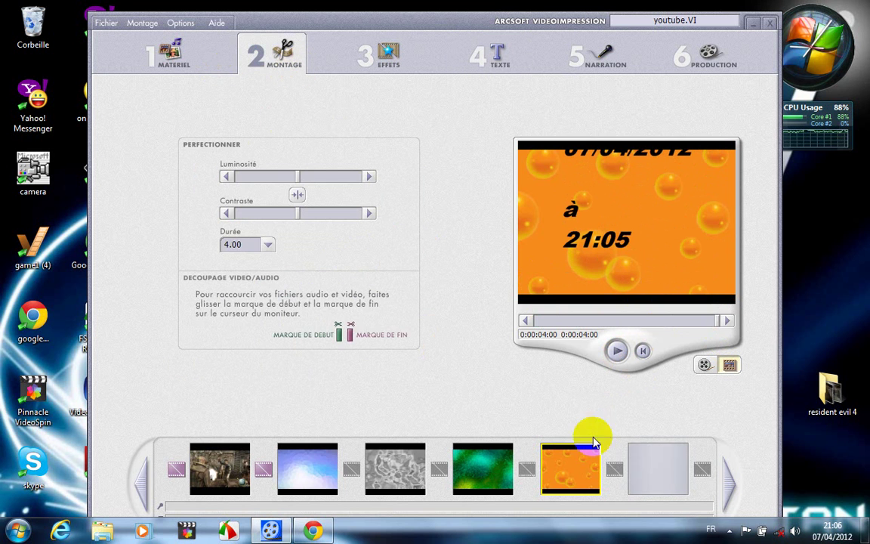
pyautogui.click(268, 246)
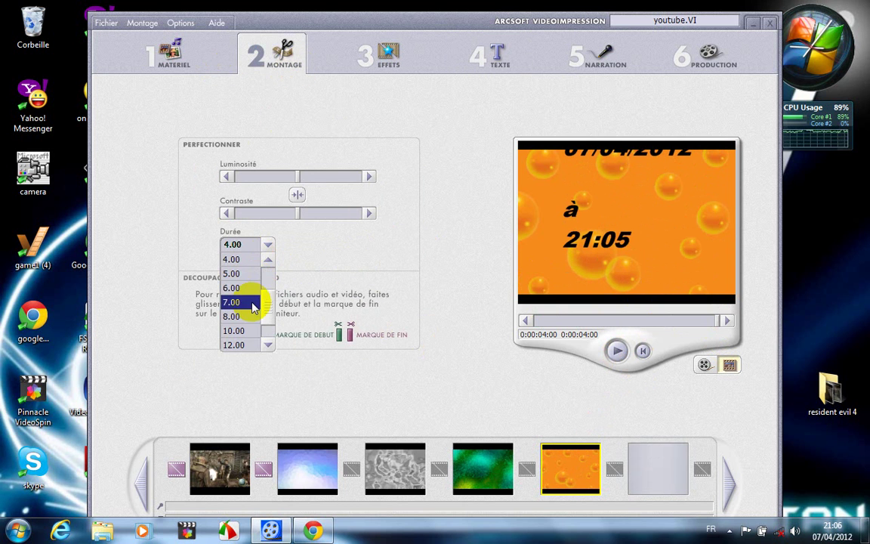
pyautogui.click(239, 303)
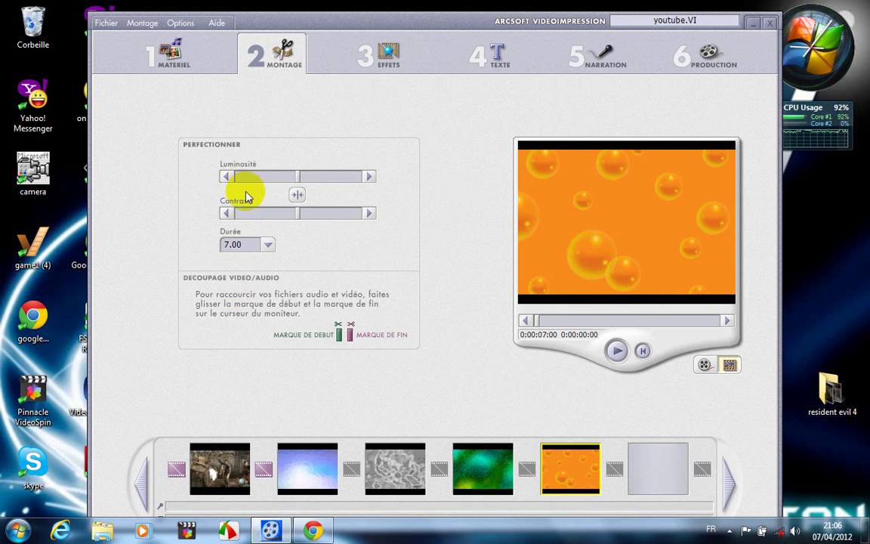
pyautogui.click(464, 54)
pyautogui.click(670, 321)
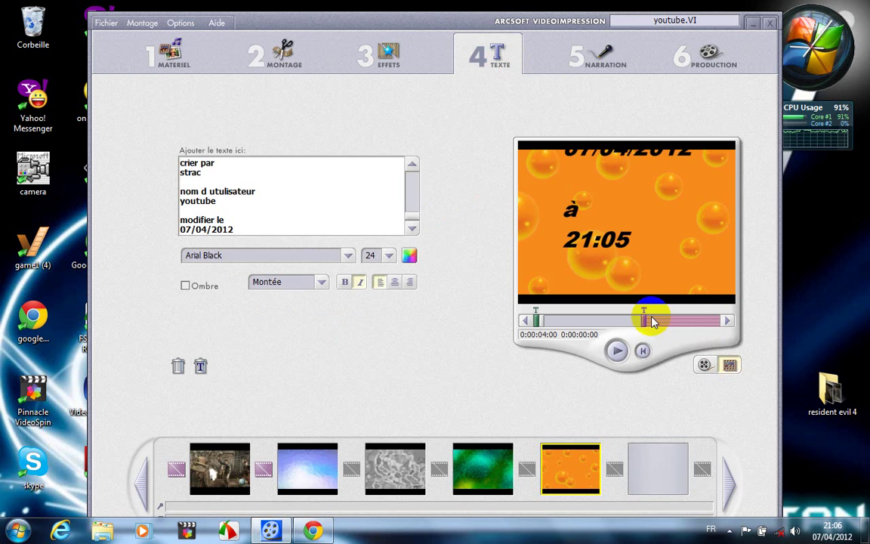
pyautogui.moveTo(642, 321); pyautogui.dragTo(684, 323)
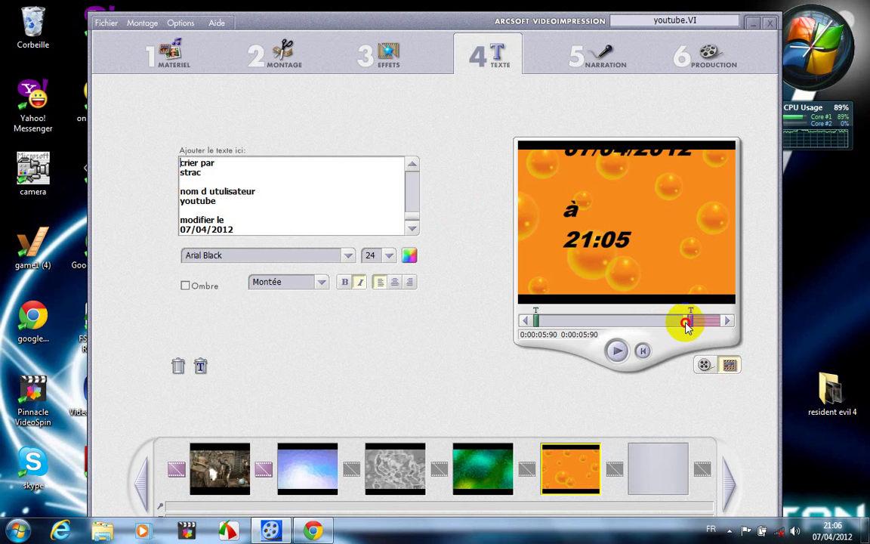
pyautogui.click(537, 325)
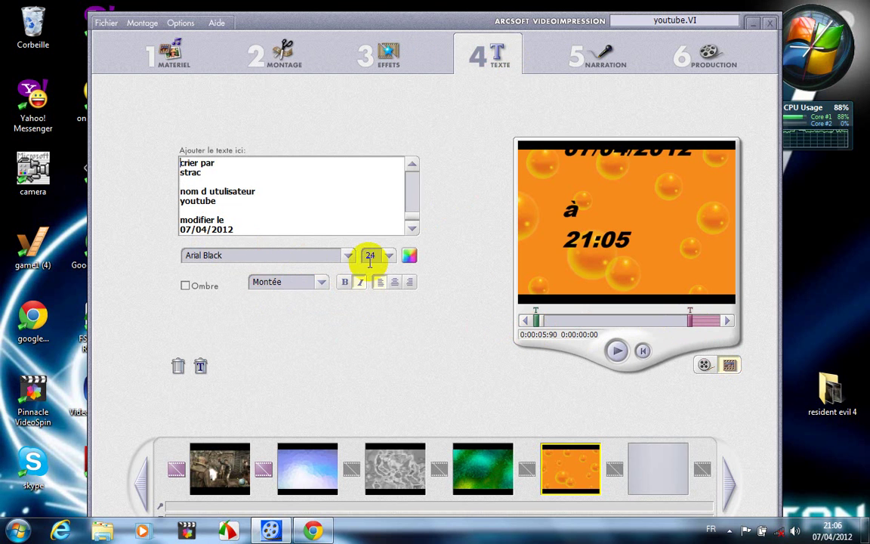
# Place the orange clip's text against the left edge of the picture and check its movement in the preview.
pyautogui.click(606, 233)
pyautogui.moveTo(606, 232); pyautogui.dragTo(562, 249)
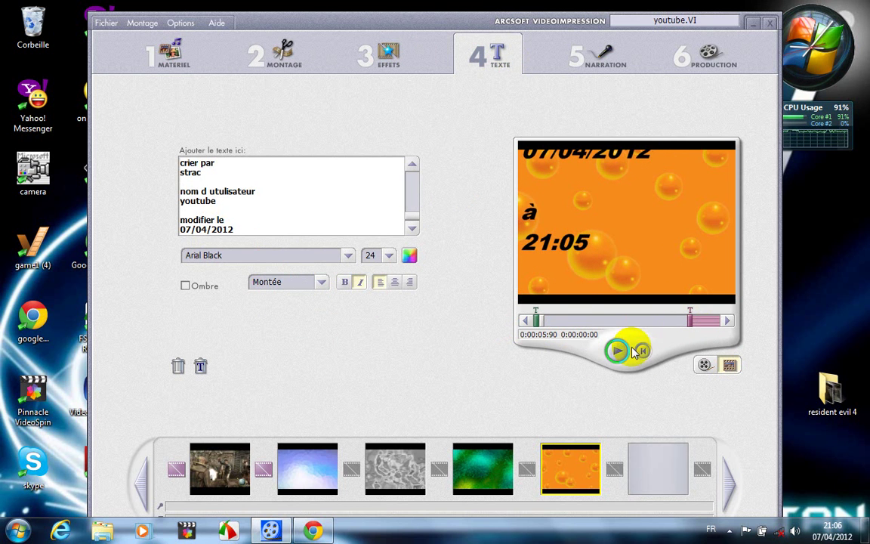
pyautogui.moveTo(582, 282); pyautogui.dragTo(582, 282)
pyautogui.moveTo(557, 244); pyautogui.dragTo(558, 224)
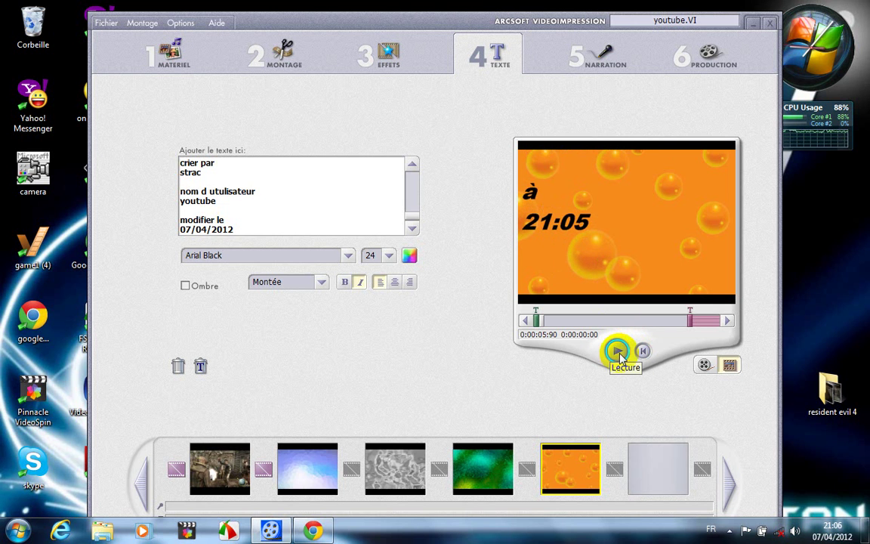
pyautogui.moveTo(592, 262); pyautogui.dragTo(557, 292)
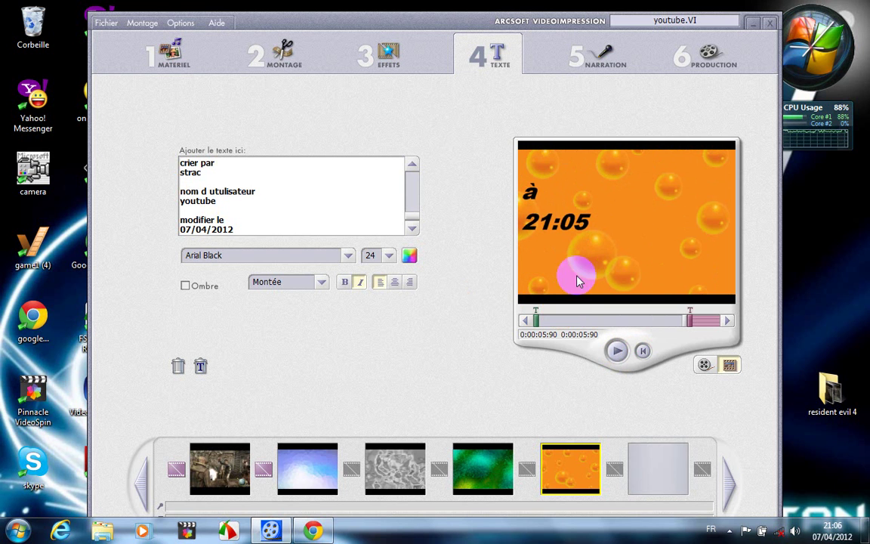
pyautogui.moveTo(577, 281); pyautogui.dragTo(534, 203)
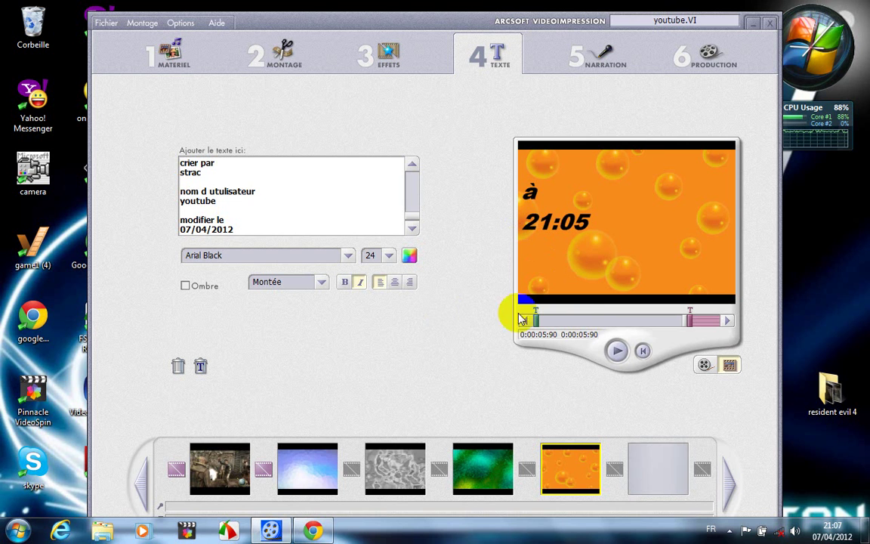
pyautogui.click(571, 321)
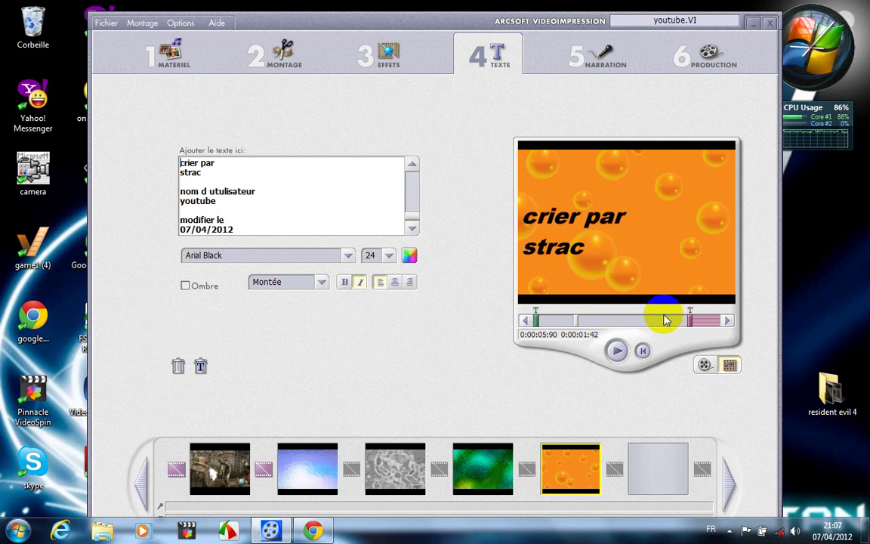
pyautogui.click(574, 324)
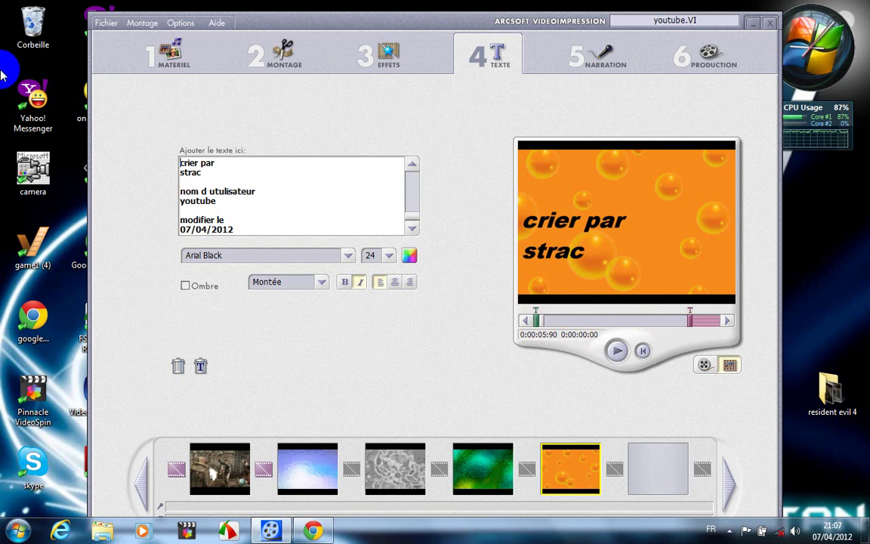
# Show the Sans titre_2 album in the material library and move the program window up to uncover the audio tracks.
pyautogui.click(189, 59)
pyautogui.click(276, 90)
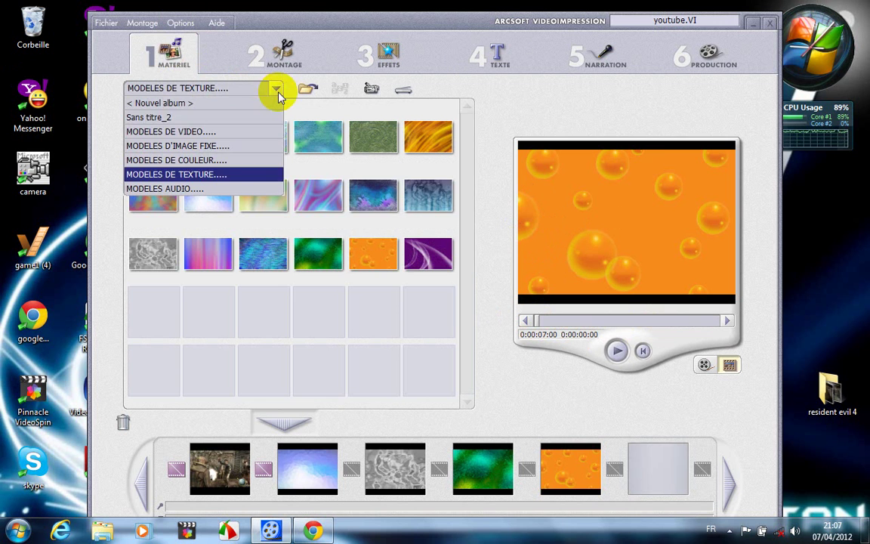
pyautogui.click(223, 130)
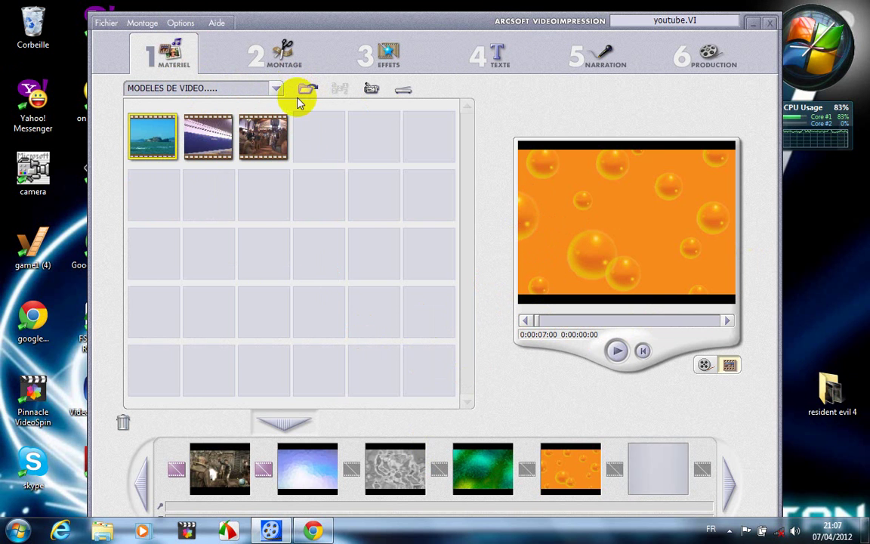
pyautogui.click(275, 88)
pyautogui.click(249, 117)
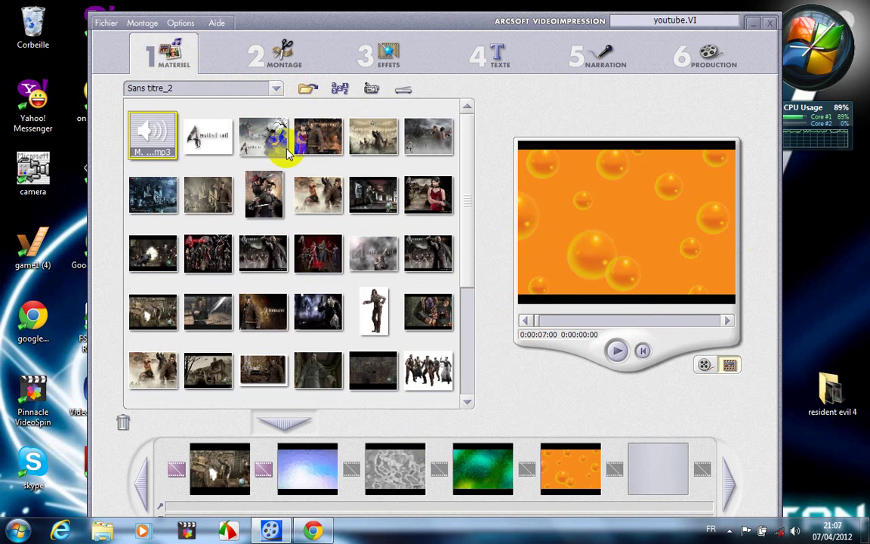
pyautogui.moveTo(461, 249); pyautogui.dragTo(472, 287)
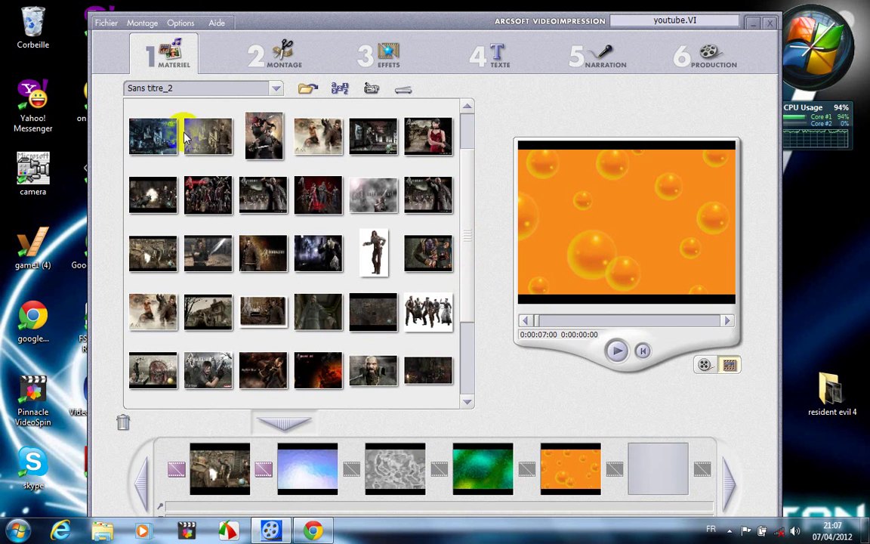
pyautogui.moveTo(308, 28); pyautogui.dragTo(304, 8)
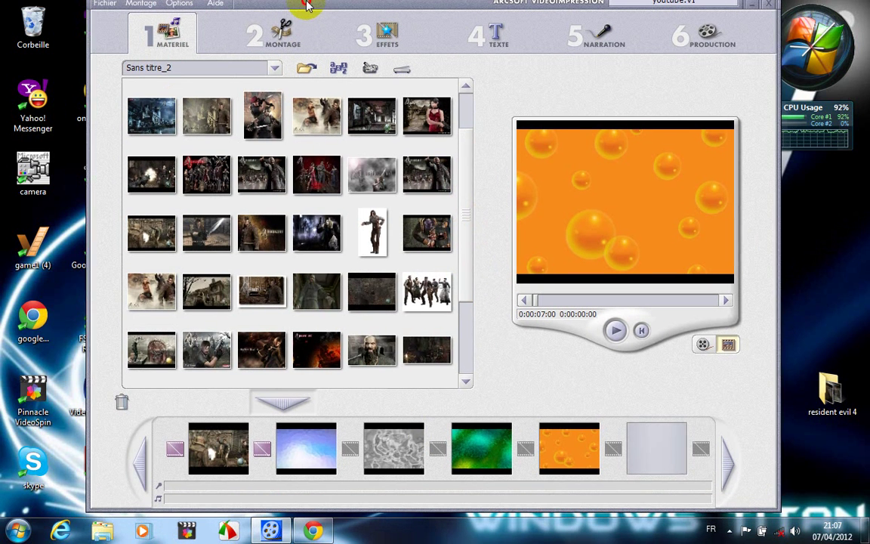
pyautogui.moveTo(461, 158); pyautogui.dragTo(461, 123)
pyautogui.moveTo(140, 110); pyautogui.dragTo(165, 116)
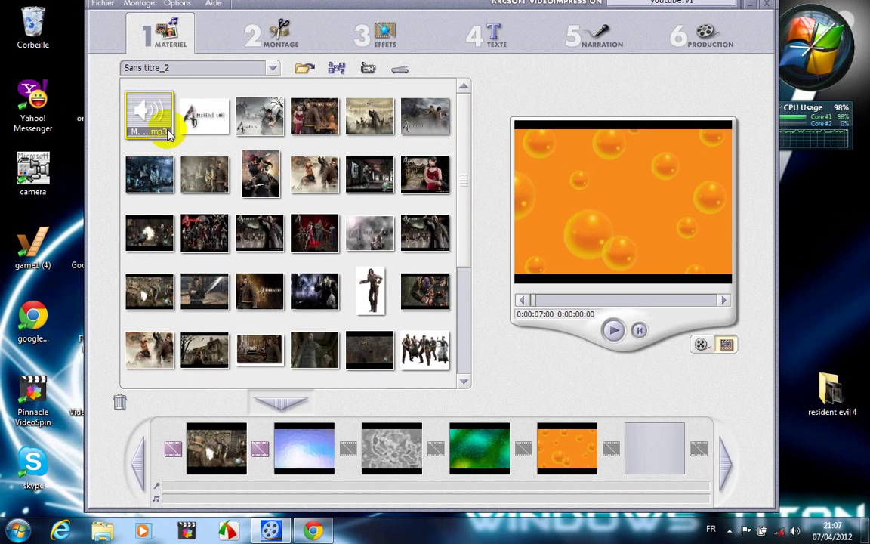
# Add M. Pokora - Juste Une Photo De Toi.mp3 to the movie and place it on the music track from the start.
pyautogui.click(702, 345)
pyautogui.click(153, 110)
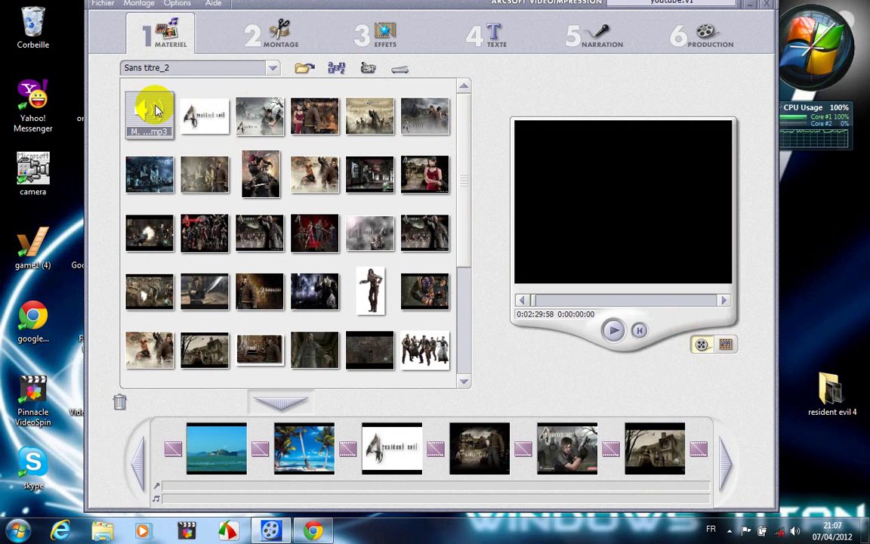
pyautogui.moveTo(155, 111); pyautogui.dragTo(194, 491)
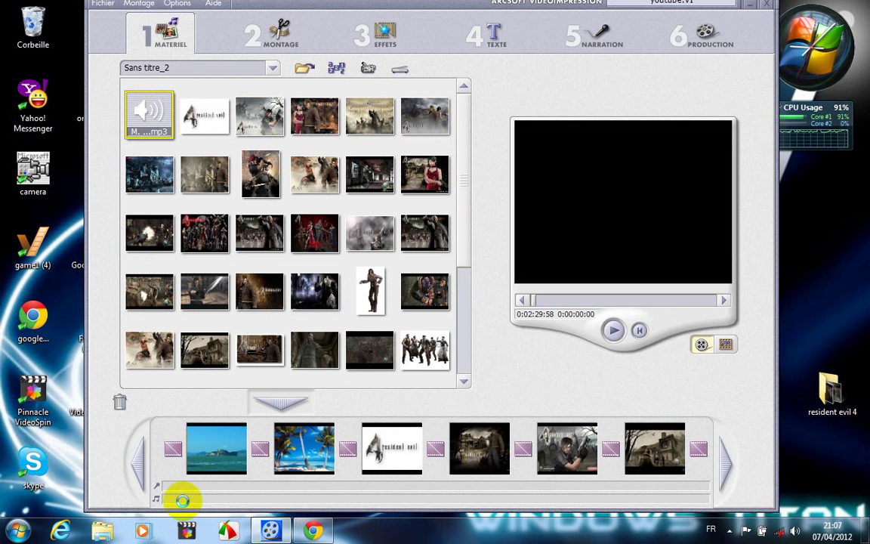
pyautogui.moveTo(182, 500); pyautogui.dragTo(178, 496)
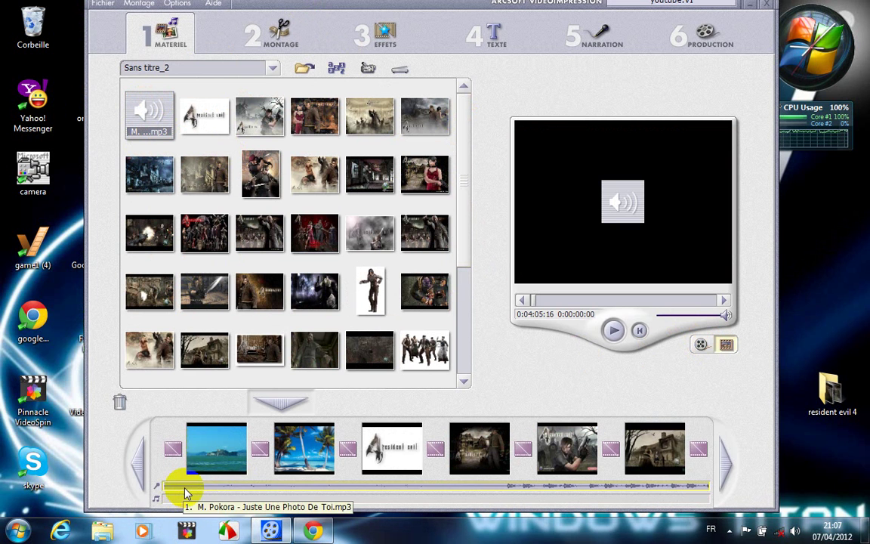
pyautogui.click(187, 494)
pyautogui.click(182, 491)
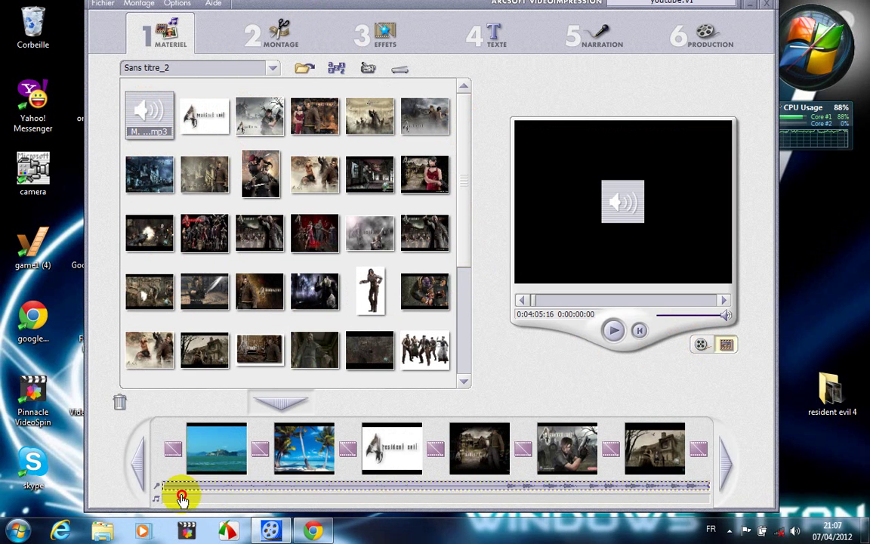
# Check the end of the whole movie to compare how far the music reaches against the last clips.
pyautogui.click(728, 466)
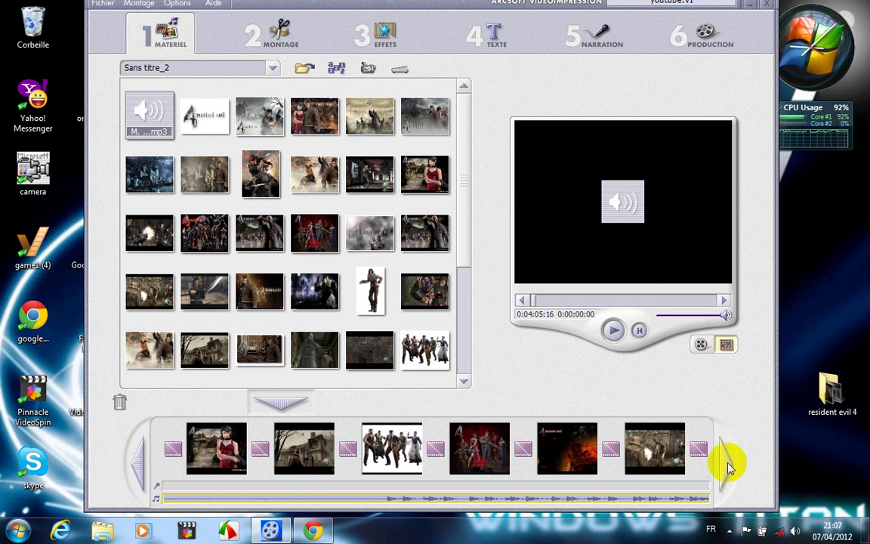
pyautogui.click(711, 348)
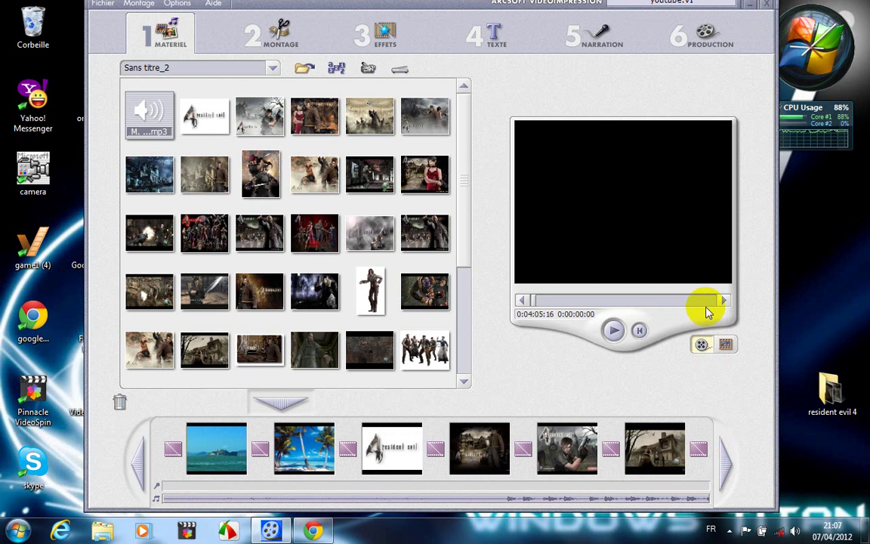
pyautogui.click(706, 306)
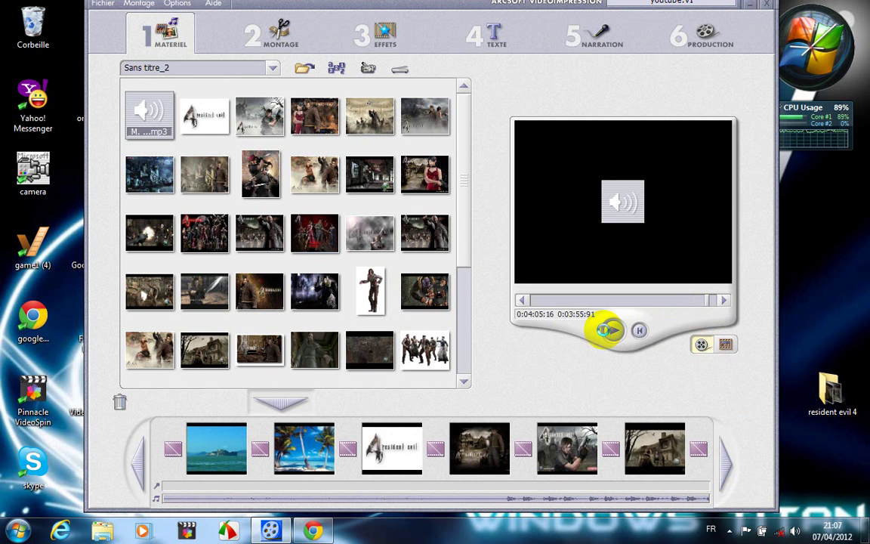
pyautogui.click(609, 330)
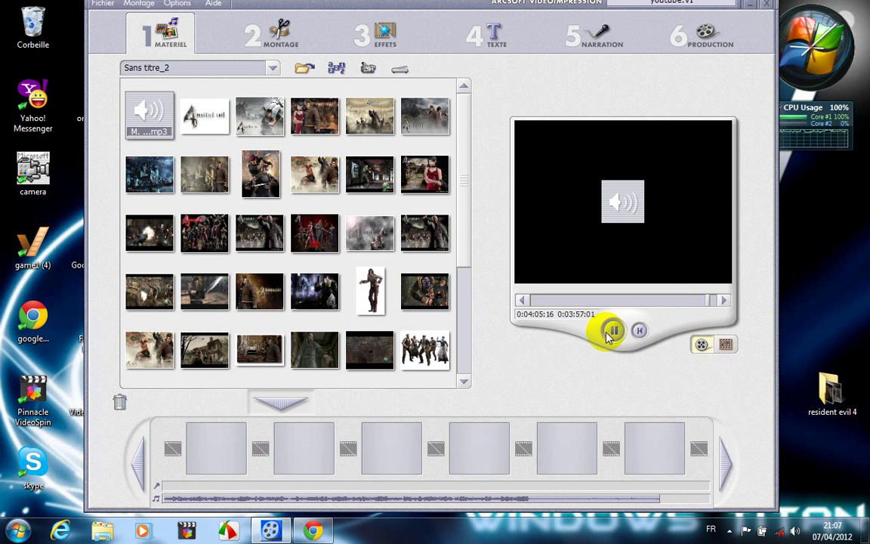
pyautogui.click(611, 332)
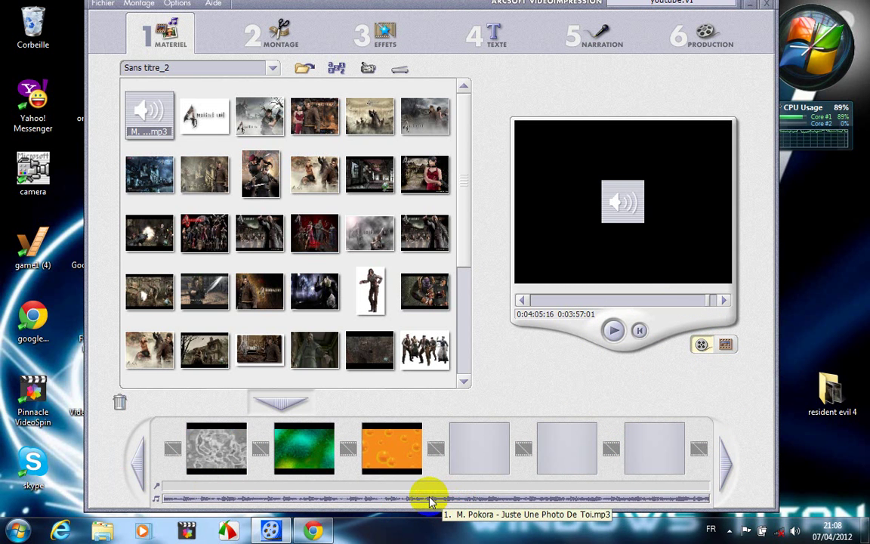
pyautogui.click(715, 460)
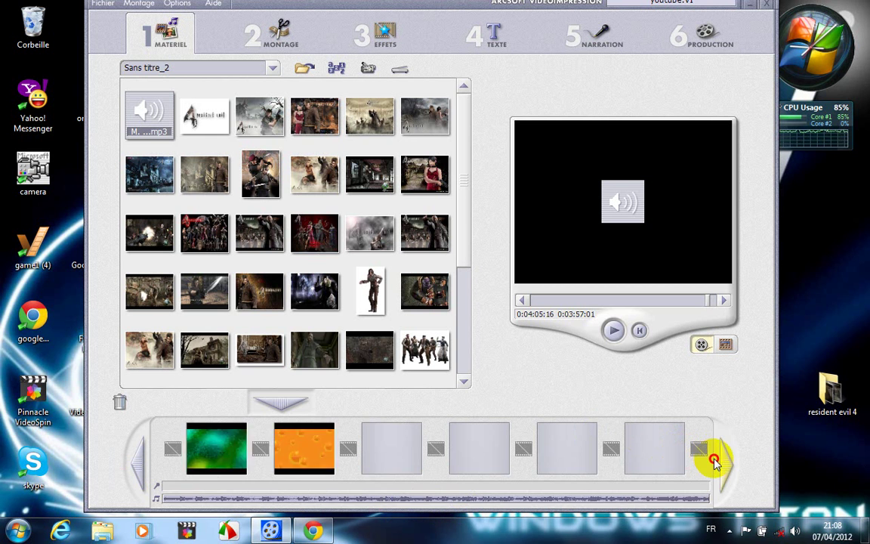
pyautogui.click(716, 462)
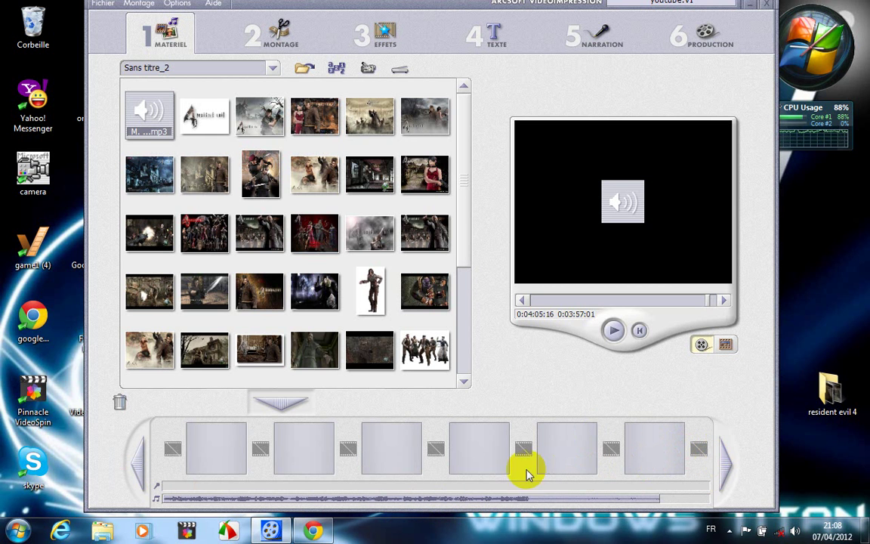
pyautogui.click(148, 471)
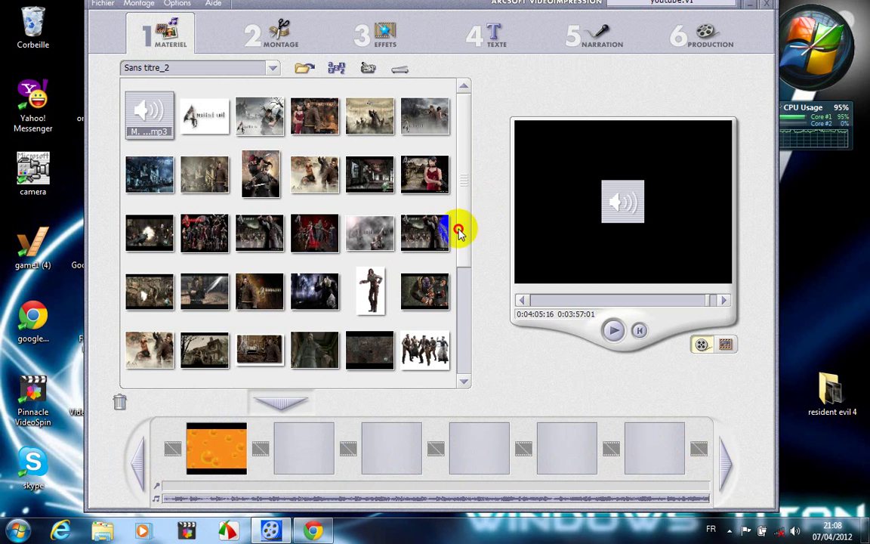
# Compare where the song ends on the music track with the orange closing clip.
pyautogui.moveTo(460, 228); pyautogui.dragTo(426, 161)
pyautogui.click(139, 127)
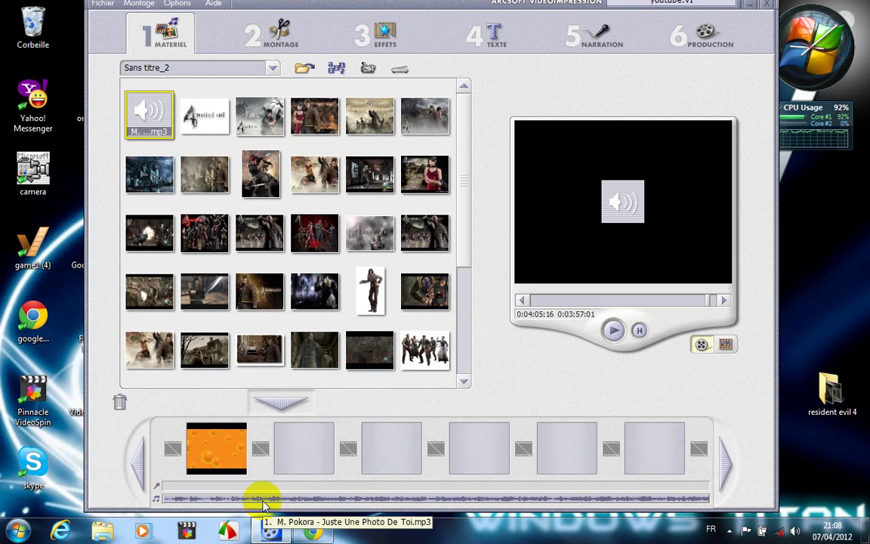
pyautogui.click(235, 447)
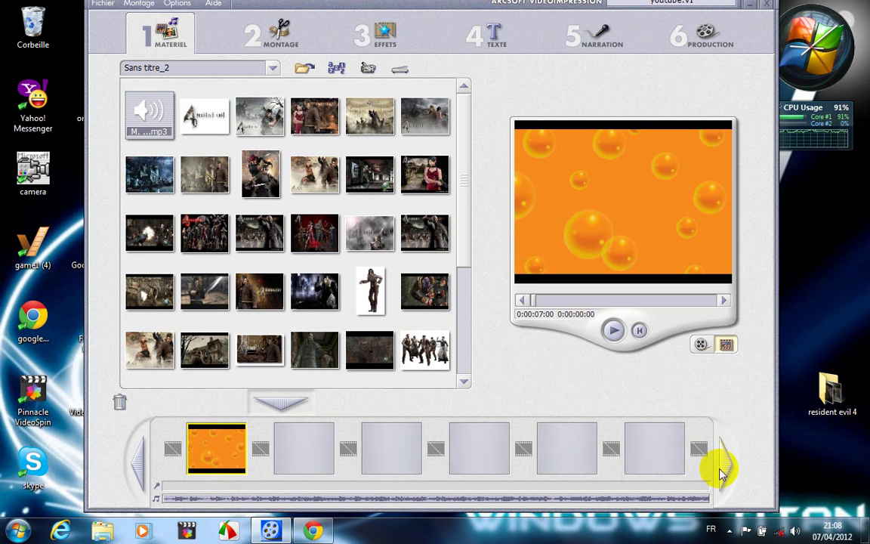
pyautogui.press('Delete')
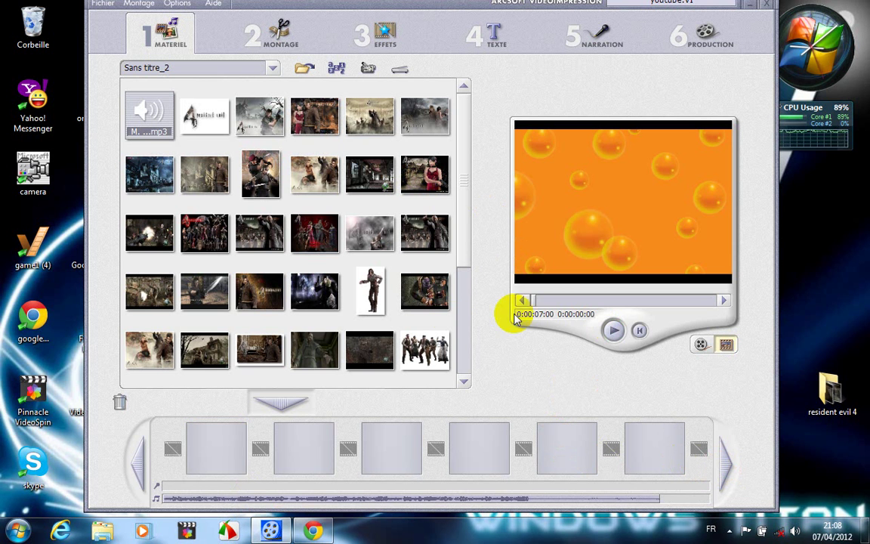
# Shorten the song on the music track by trimming its end to 0:03:31:82, and return to the whole-movie preview.
pyautogui.click(500, 496)
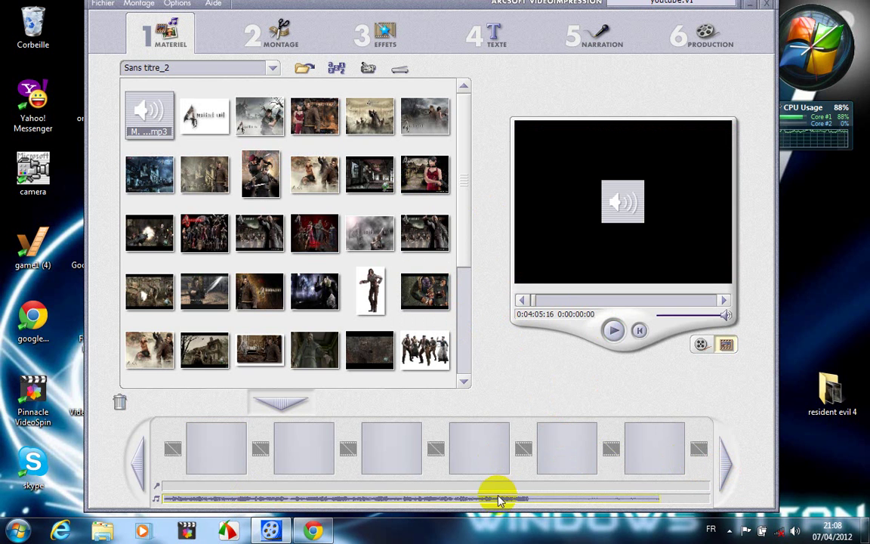
pyautogui.click(243, 30)
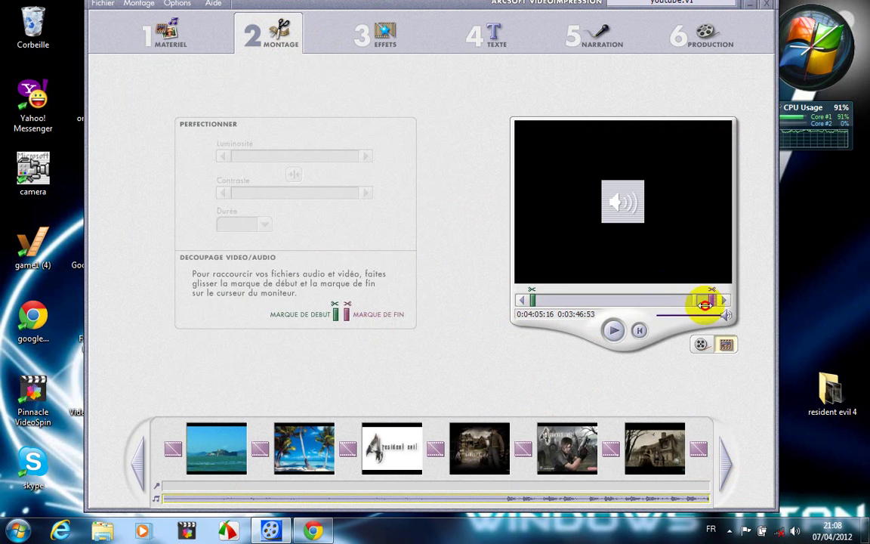
pyautogui.moveTo(676, 317); pyautogui.dragTo(700, 309)
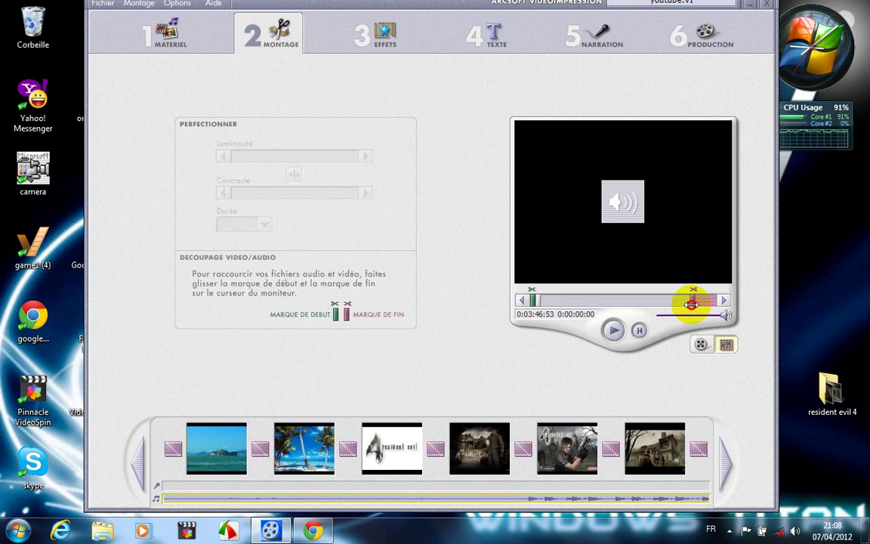
pyautogui.moveTo(688, 302); pyautogui.dragTo(689, 301)
pyautogui.click(702, 345)
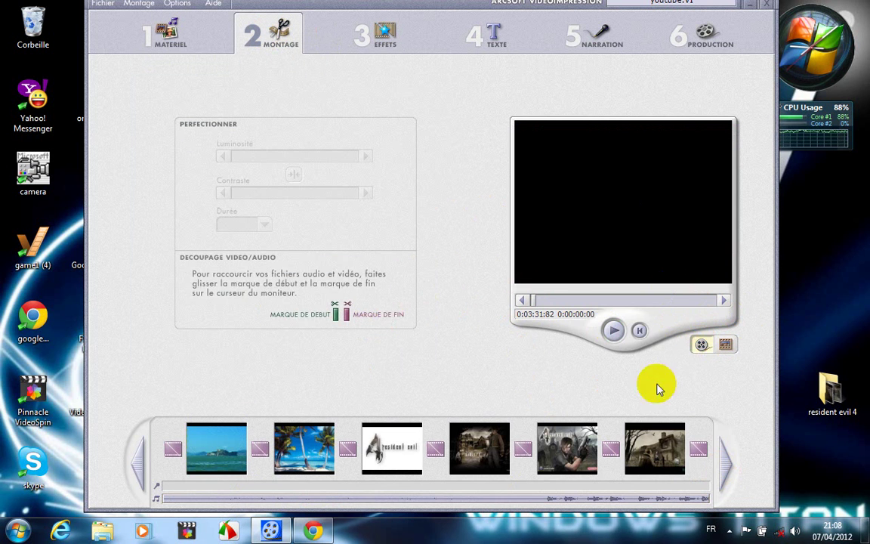
# Play the movie near its end and compare the shortened song with the last clips.
pyautogui.click(703, 302)
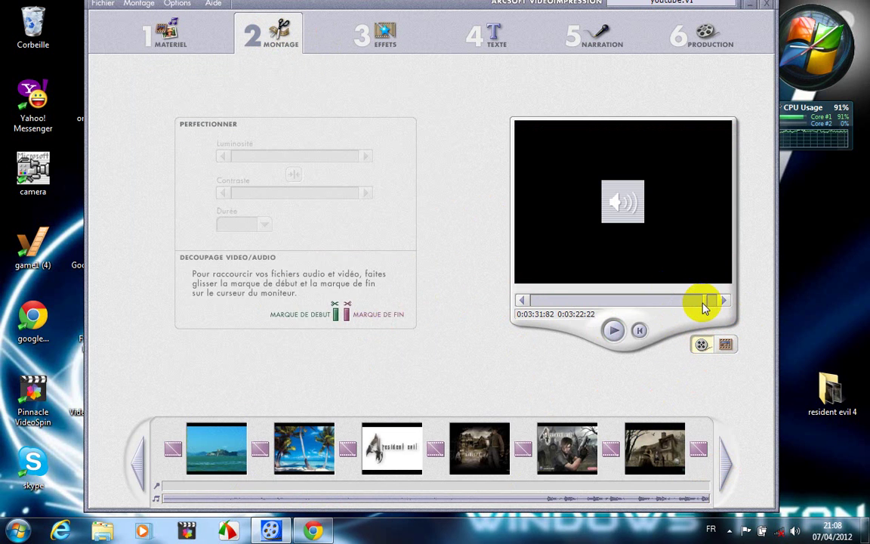
pyautogui.click(616, 332)
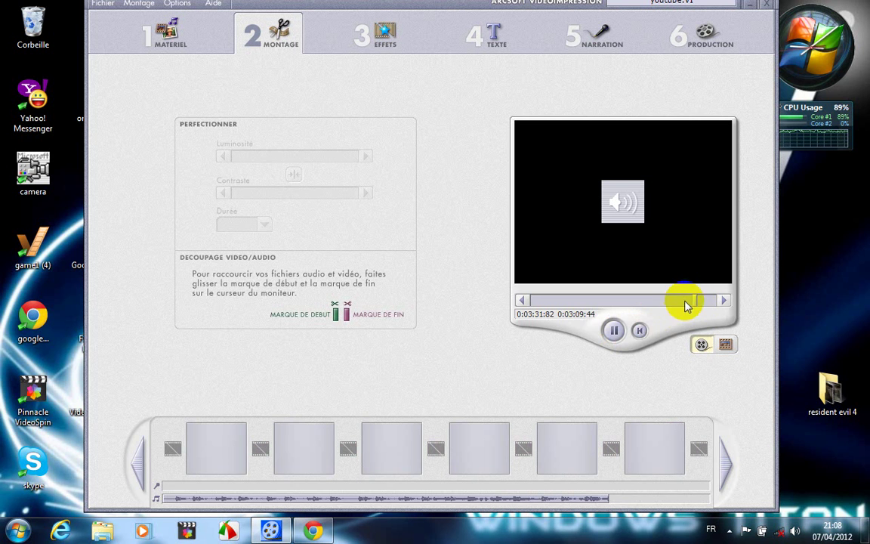
pyautogui.click(616, 332)
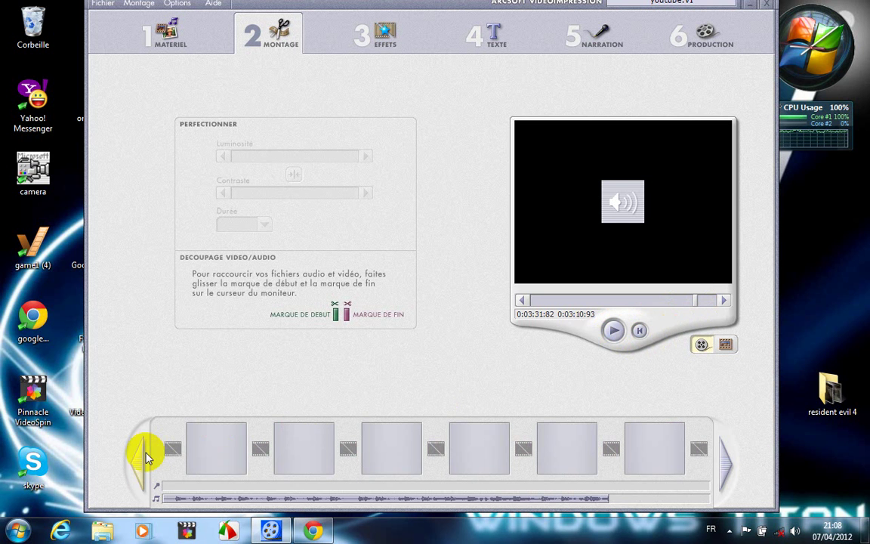
pyautogui.click(713, 470)
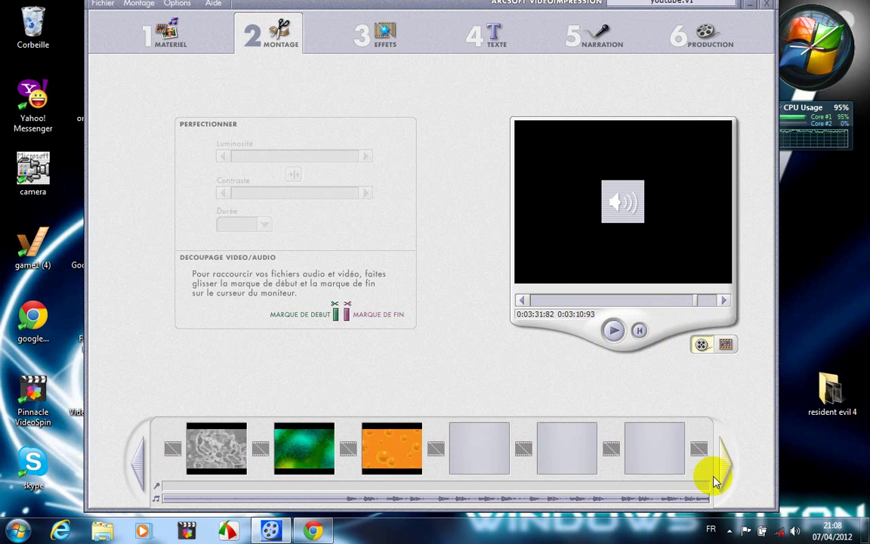
pyautogui.click(138, 461)
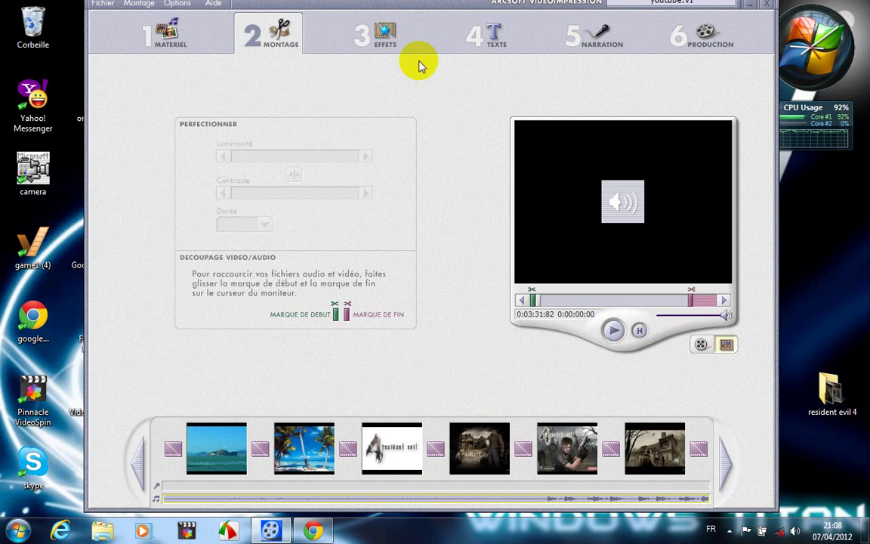
# Trim the end of the song further to 0:03:03:38 and play the end of the whole movie.
pyautogui.click(487, 34)
pyautogui.click(310, 38)
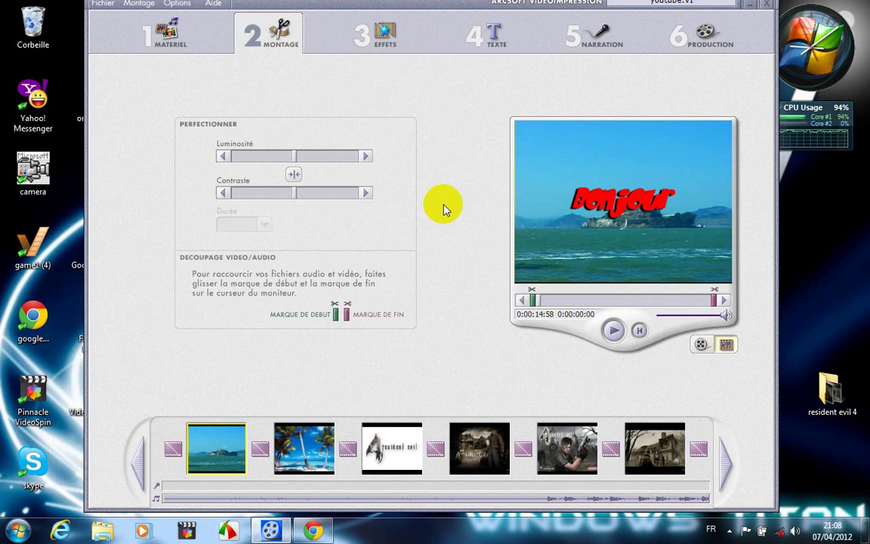
pyautogui.click(364, 500)
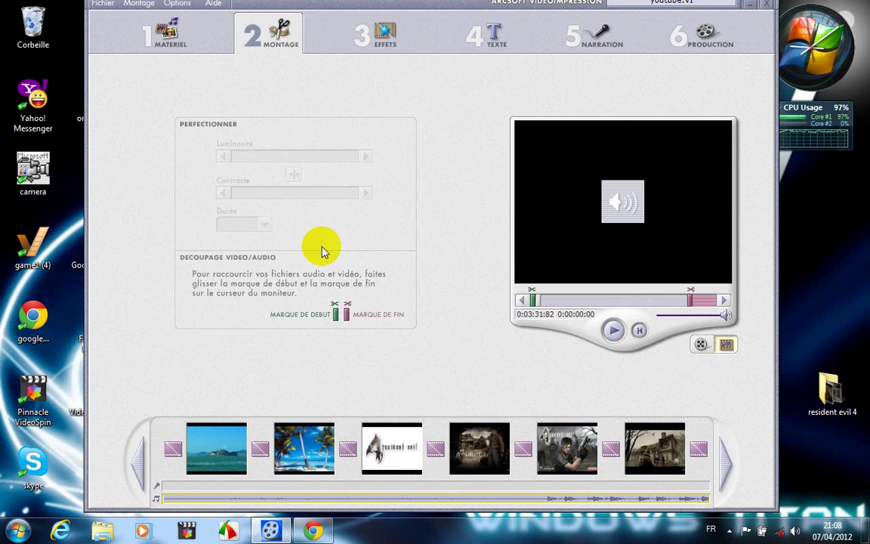
pyautogui.click(700, 345)
pyautogui.click(701, 301)
pyautogui.click(611, 332)
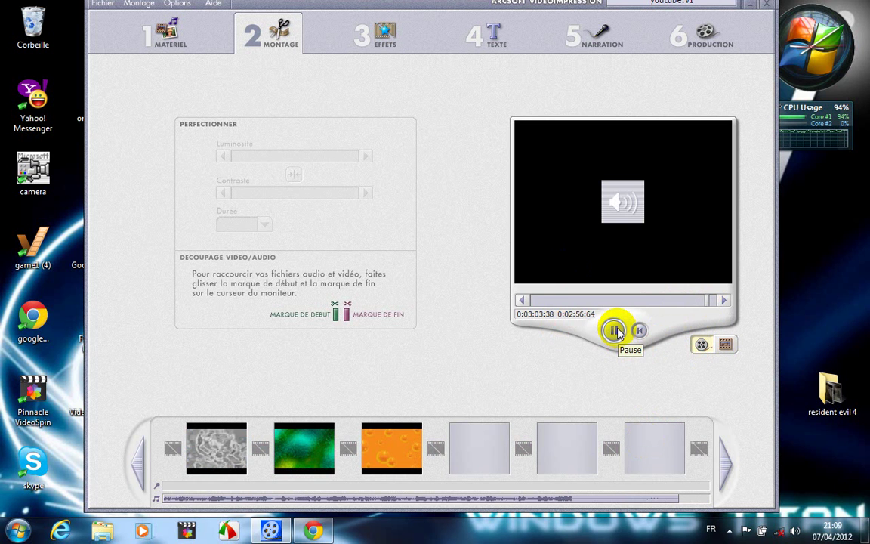
# Add five pictures after the orange clip: the misty house, biohazard 4, the standing long-haired man, the villagers and the robed man.
pyautogui.click(159, 34)
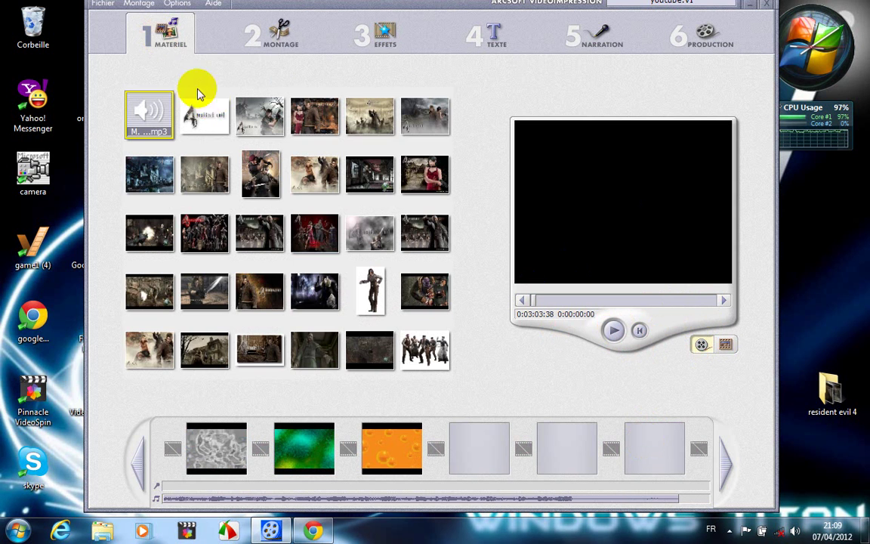
pyautogui.moveTo(430, 125); pyautogui.dragTo(474, 438)
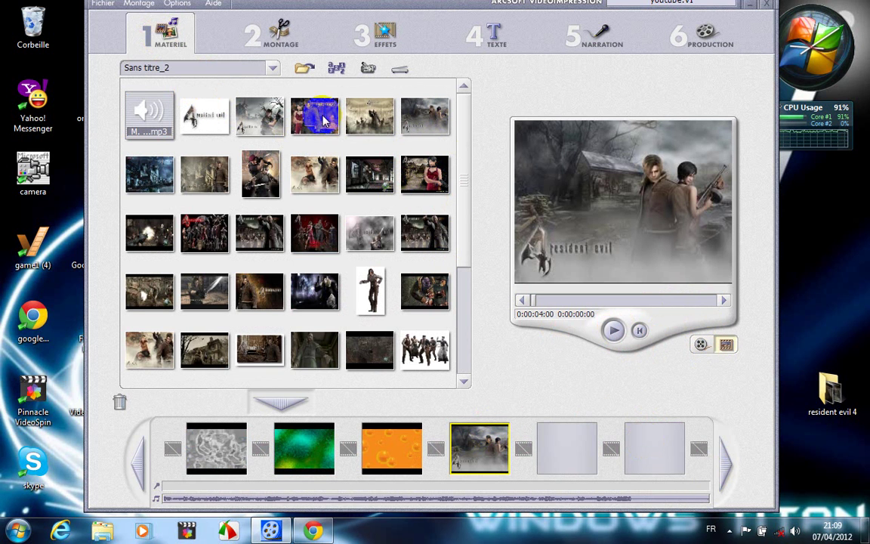
pyautogui.moveTo(314, 113); pyautogui.dragTo(567, 447)
pyautogui.moveTo(371, 293); pyautogui.dragTo(655, 451)
pyautogui.click(727, 475)
pyautogui.moveTo(423, 353); pyautogui.dragTo(654, 447)
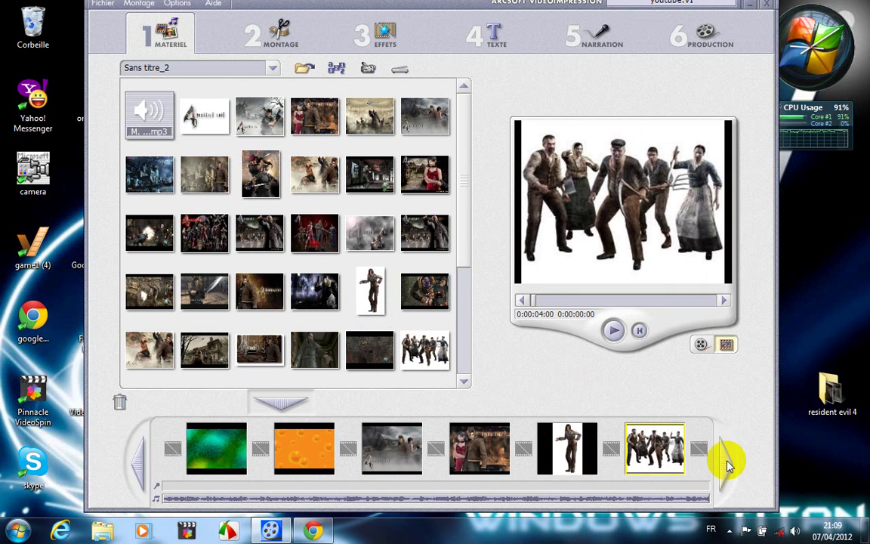
pyautogui.click(724, 459)
pyautogui.moveTo(370, 349); pyautogui.dragTo(654, 448)
# Set the duration of the misty house picture and the biohazard 4 picture to 6.00 each.
pyautogui.click(328, 437)
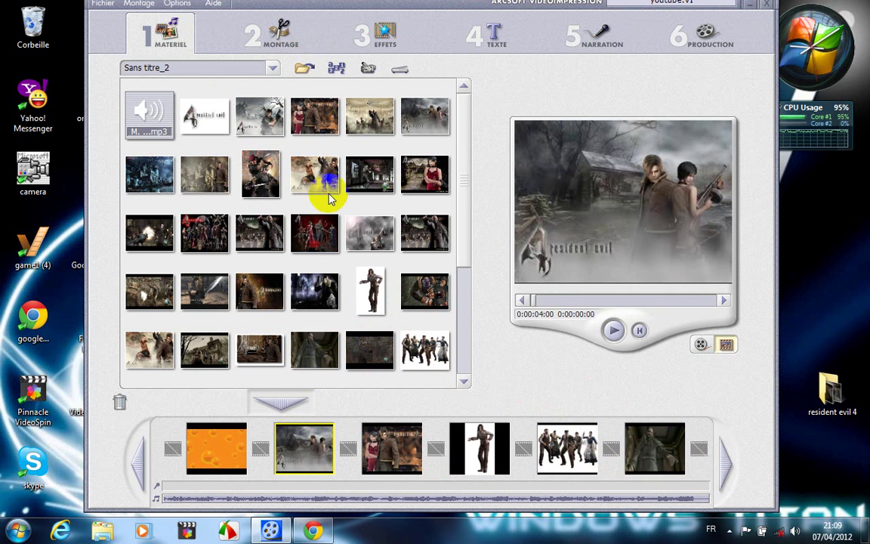
pyautogui.click(268, 31)
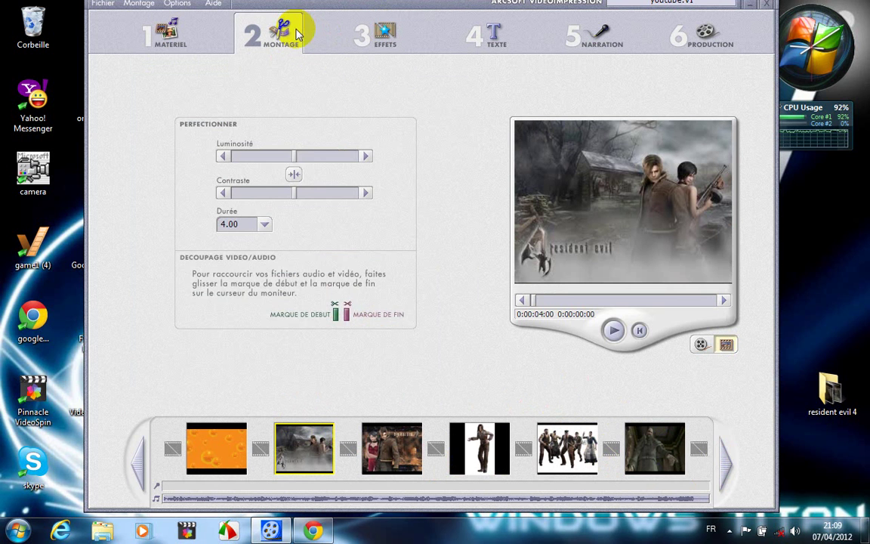
pyautogui.click(260, 225)
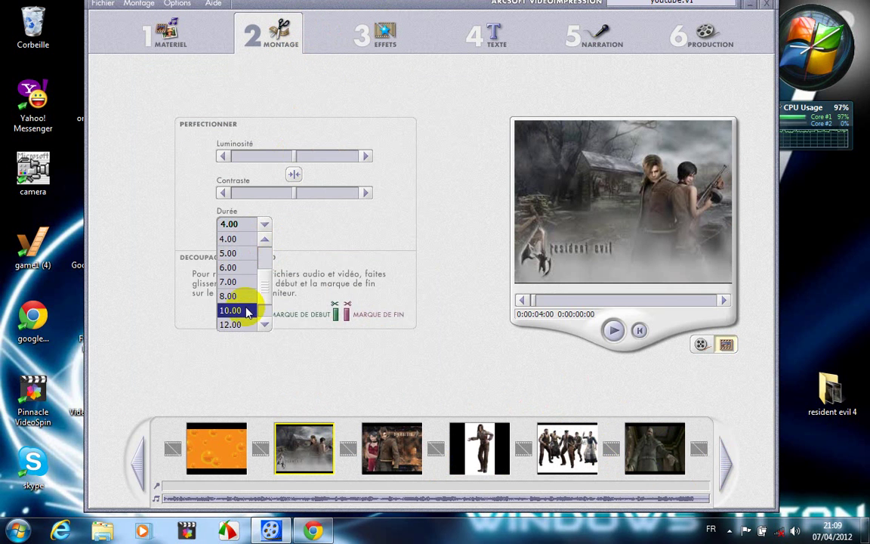
pyautogui.click(237, 273)
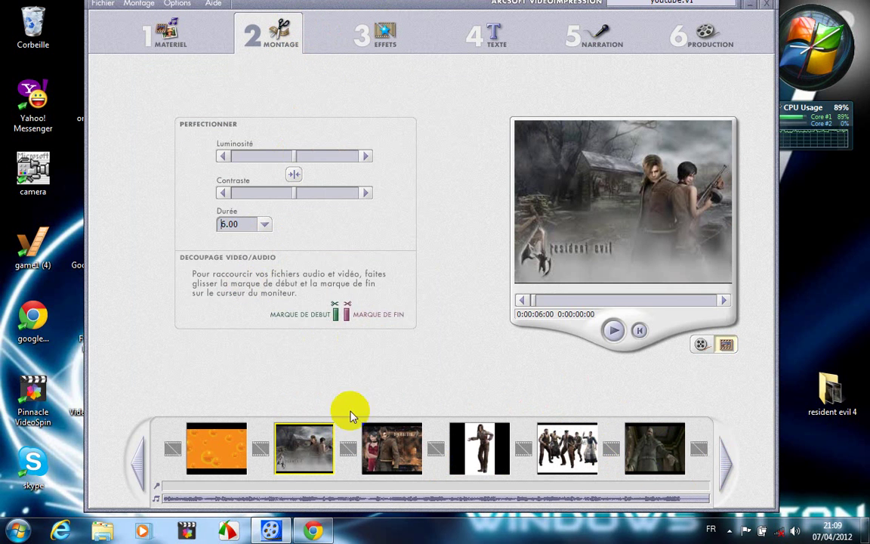
pyautogui.click(378, 434)
pyautogui.click(264, 224)
pyautogui.click(246, 291)
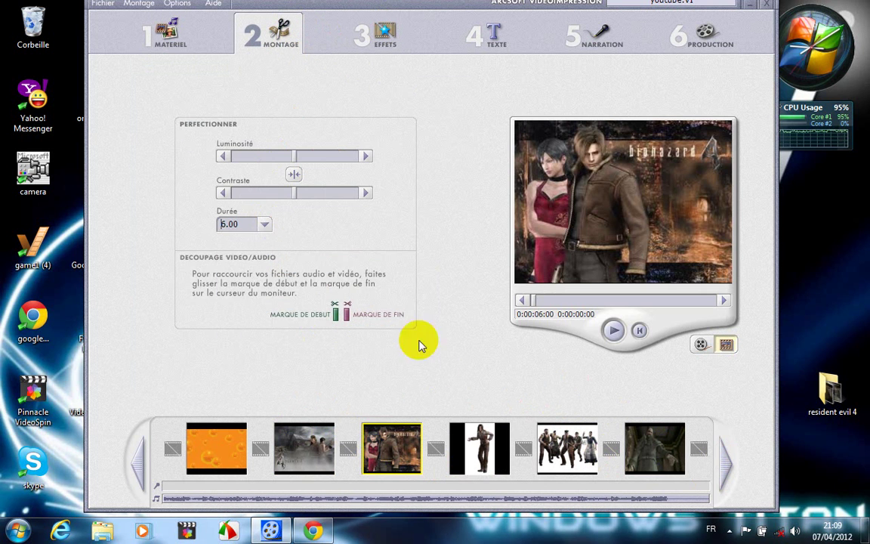
# Set the duration of the long-haired man, villagers and robed man pictures to 6.00 each.
pyautogui.click(472, 438)
pyautogui.click(261, 224)
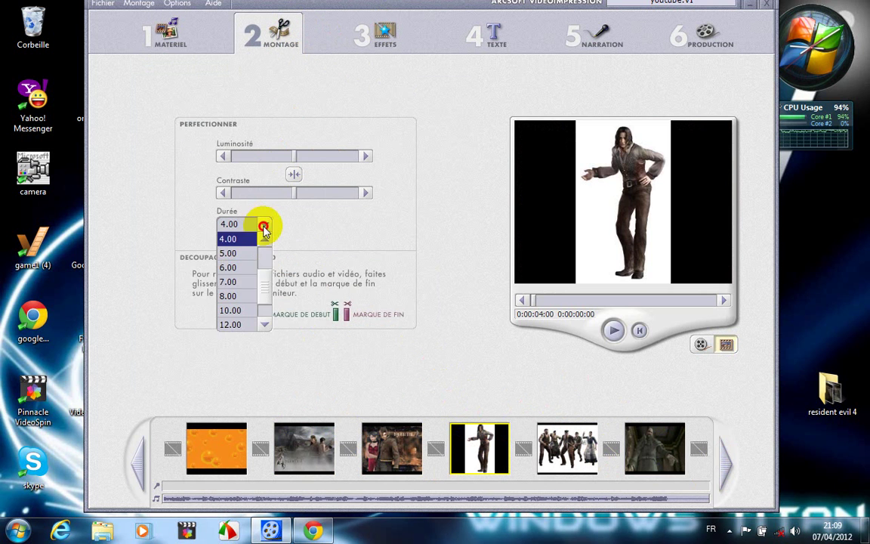
pyautogui.click(240, 269)
pyautogui.click(564, 453)
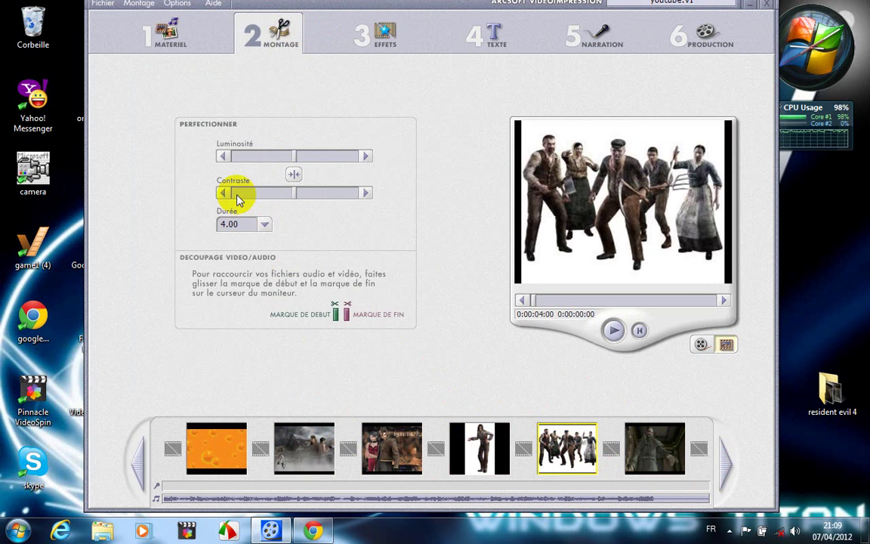
pyautogui.click(264, 224)
pyautogui.click(236, 269)
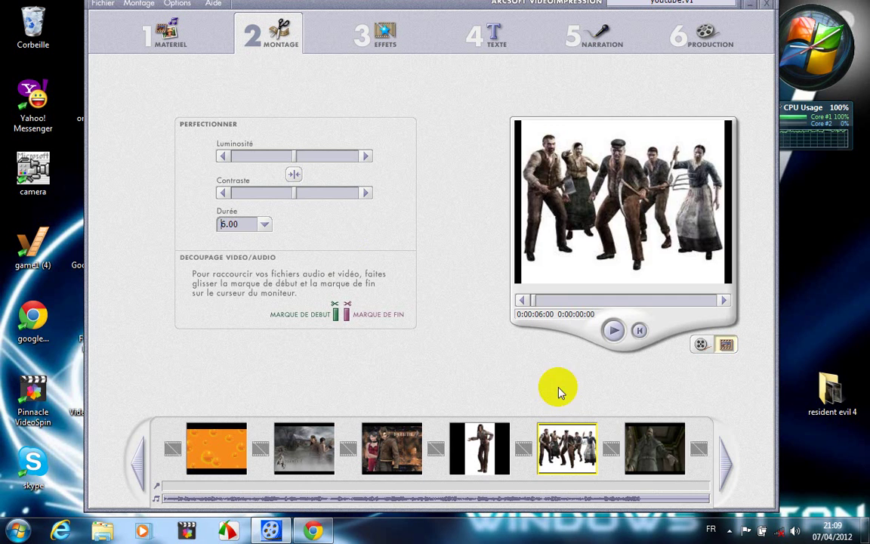
pyautogui.click(661, 470)
pyautogui.click(265, 225)
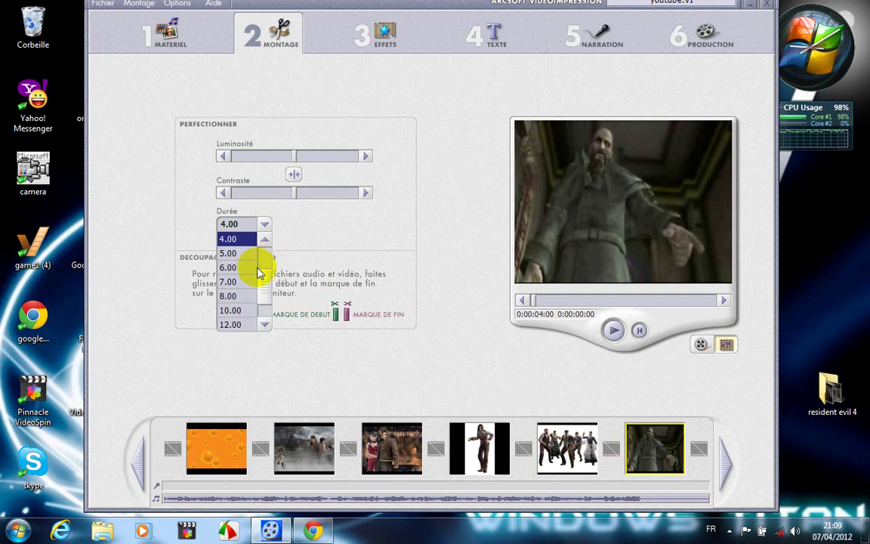
pyautogui.click(258, 270)
# Add the green texture with concentric circles from MODELES DE TEXTURE as the last clip of the movie.
pyautogui.click(728, 467)
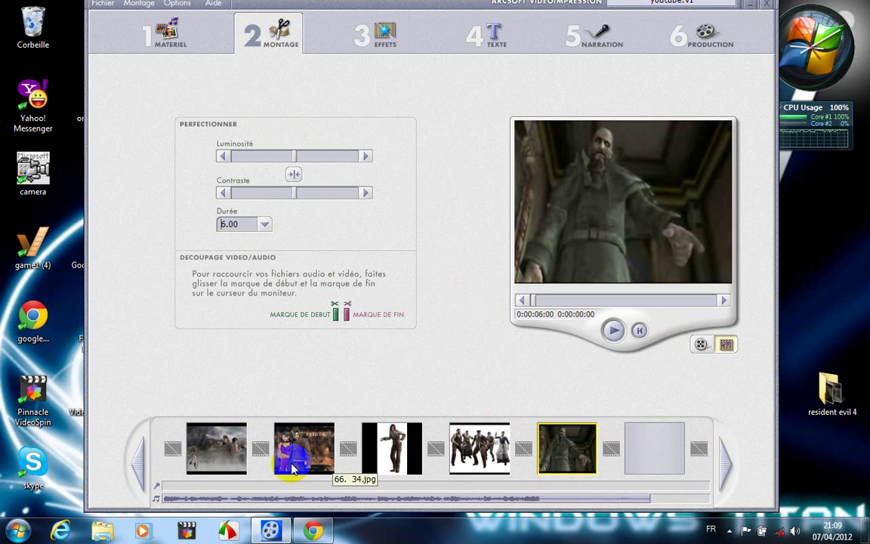
pyautogui.click(152, 51)
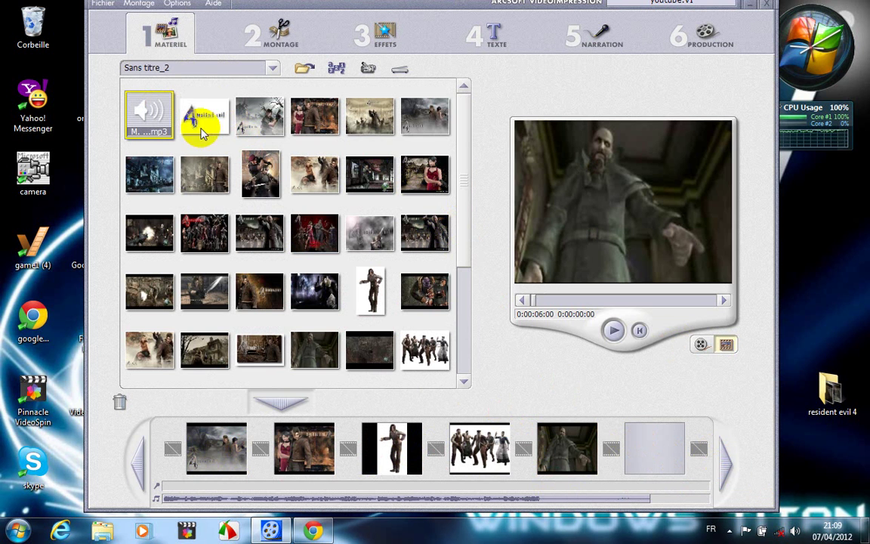
pyautogui.click(275, 70)
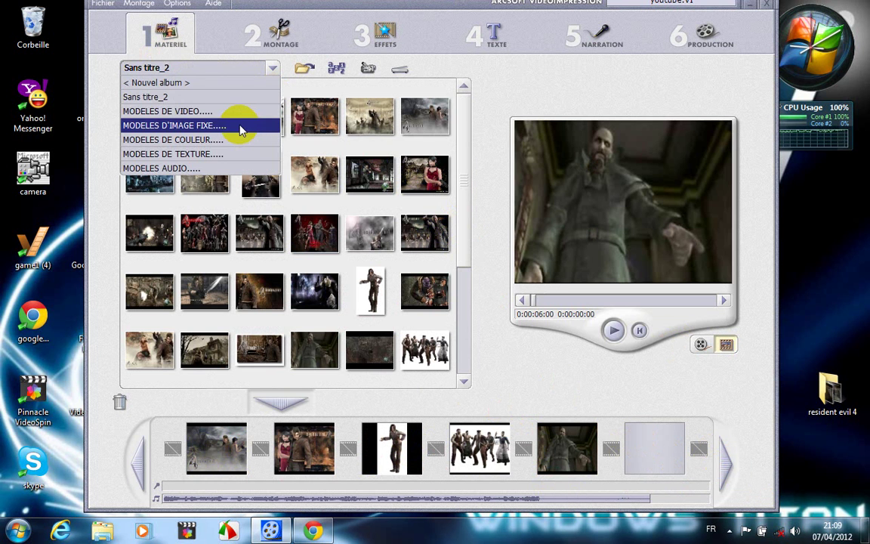
pyautogui.click(223, 154)
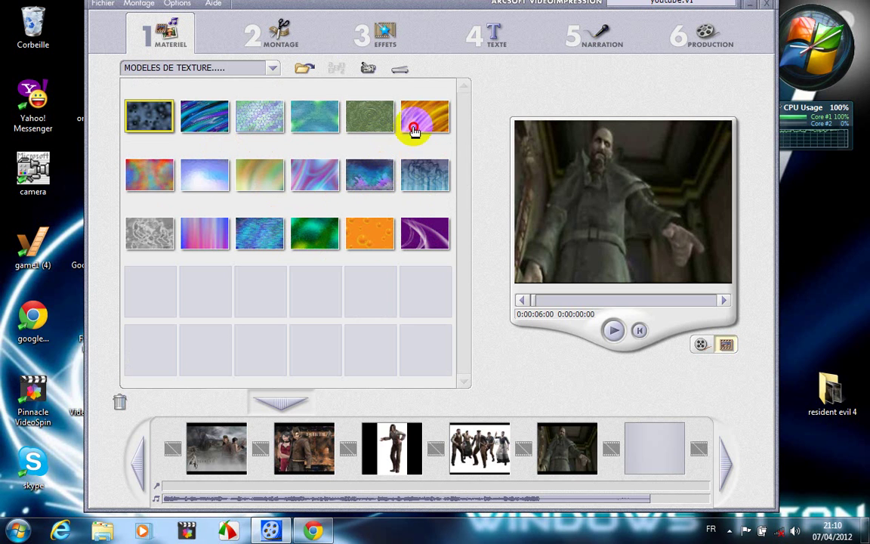
pyautogui.moveTo(411, 123); pyautogui.dragTo(435, 110)
pyautogui.moveTo(370, 124); pyautogui.dragTo(657, 445)
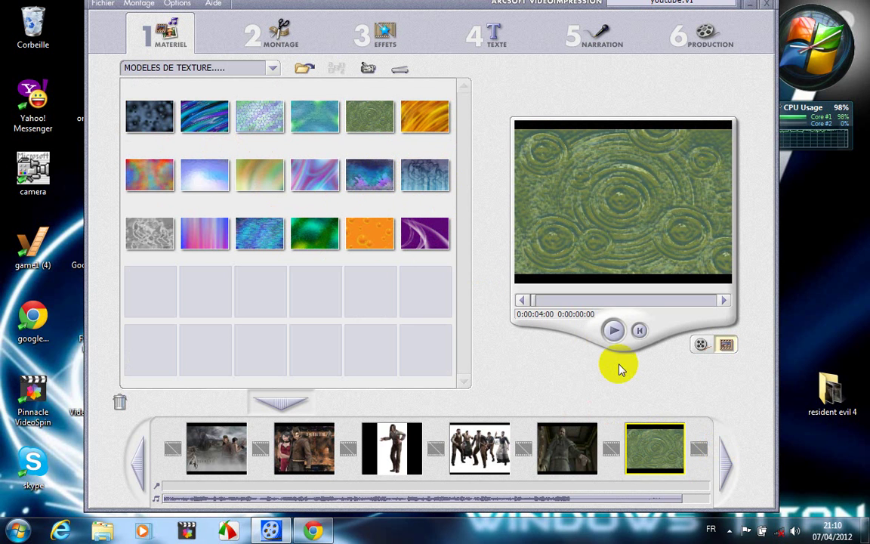
# Write the text THE END on the green texture clip and save the project.
pyautogui.click(475, 31)
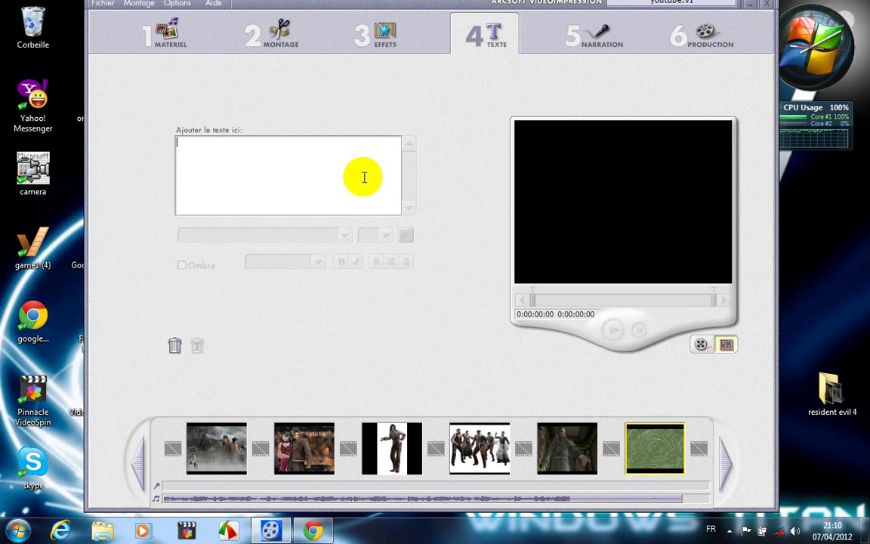
pyautogui.write('THE END')
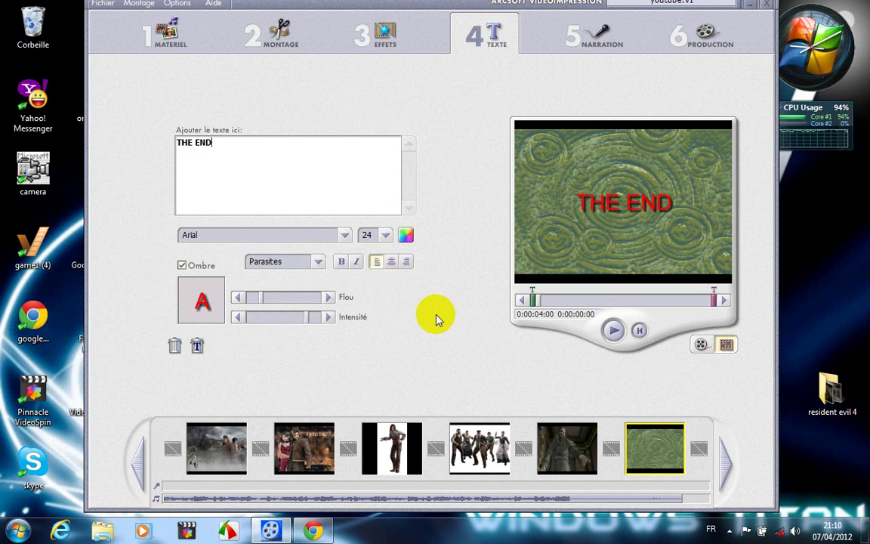
pyautogui.click(97, 4)
pyautogui.click(109, 53)
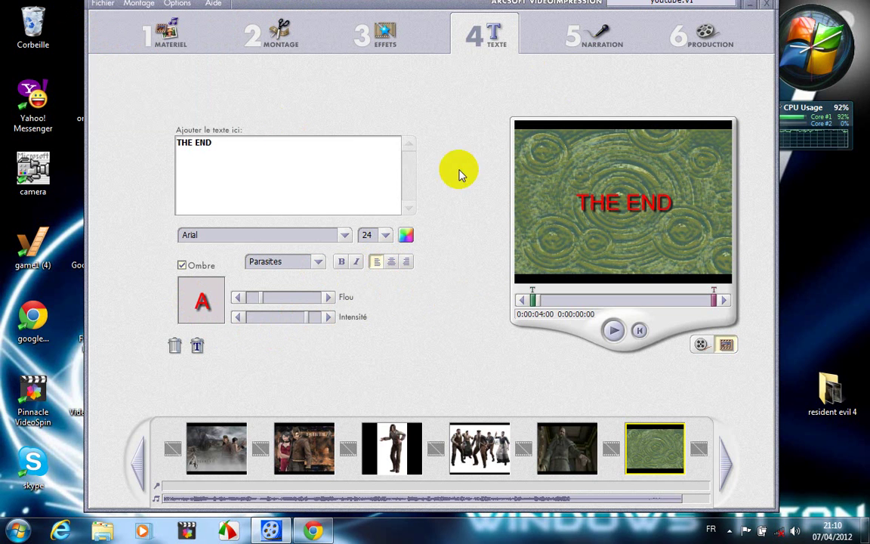